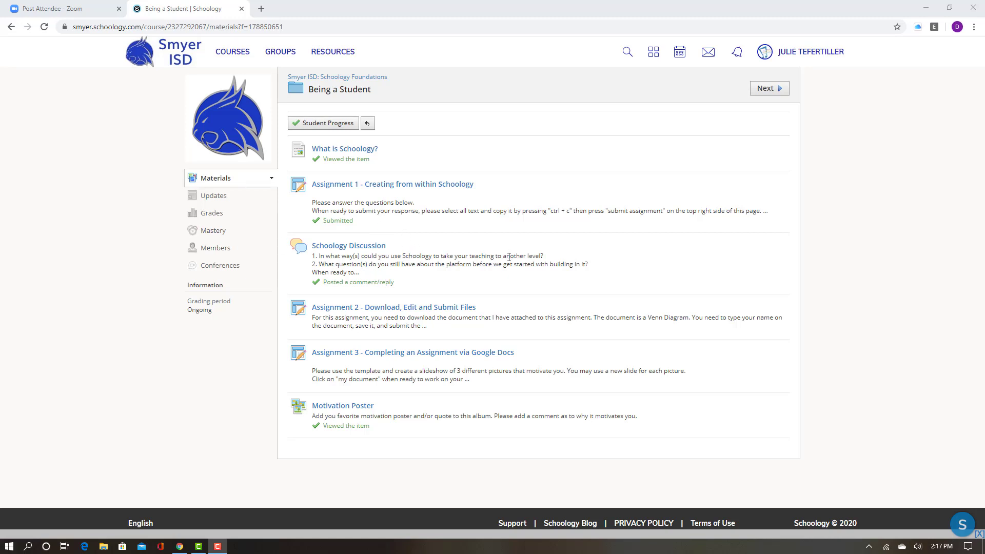
- Open the Schoology Discussion and draft the reply 'Hi Mrs. T! Looks like nice weather outside.'
{"action": "left_click", "coordinate": [357, 247]}
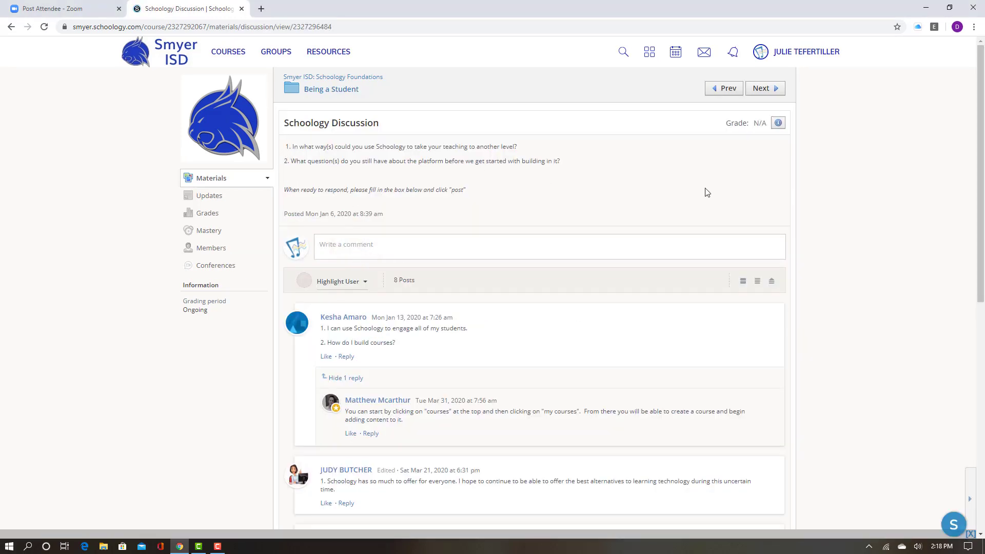
{"action": "left_click", "coordinate": [335, 246]}
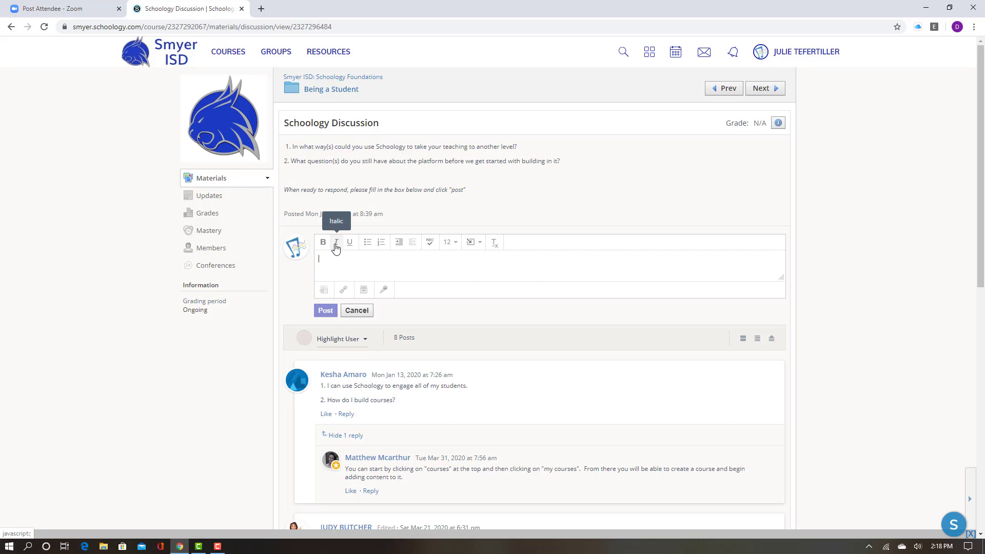
{"action": "type", "text": "Hi Mrs. T!  Looks like nice weat"}
{"action": "type", "text": "her outside."}
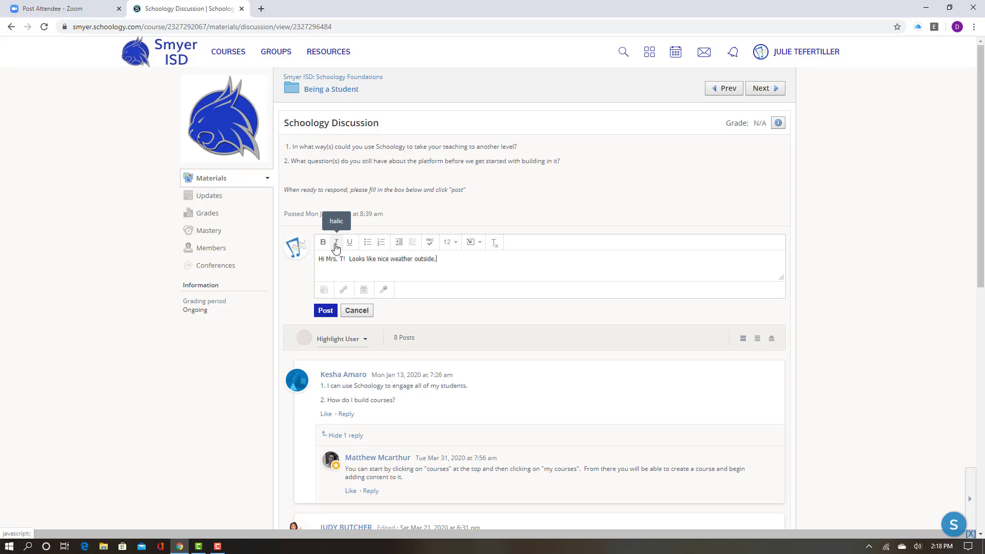
- Make the reply bold, italic, underlined and a numbered list item, then indent and outdent it
{"action": "triple_click", "coordinate": [465, 262]}
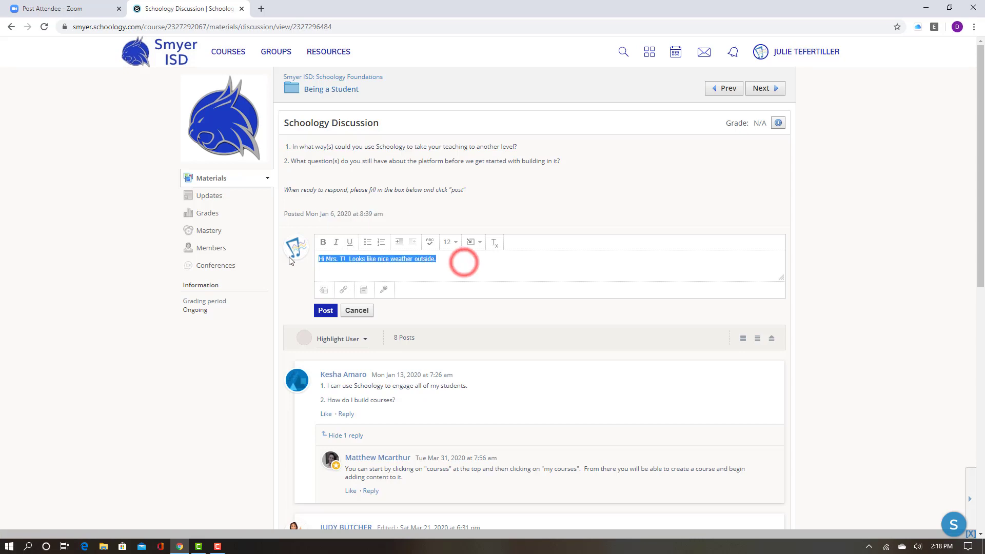
{"action": "left_click", "coordinate": [323, 242]}
{"action": "left_click", "coordinate": [349, 241]}
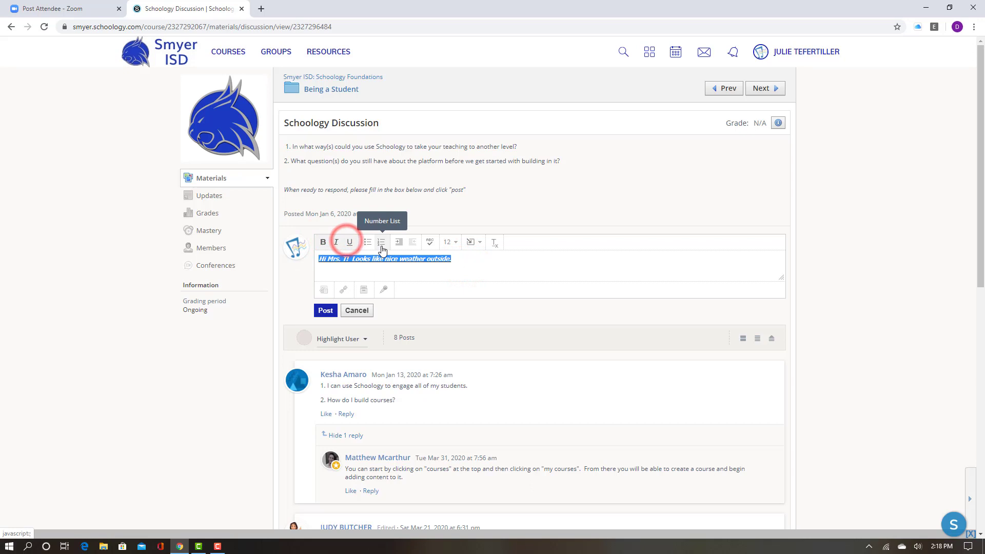
{"action": "left_click", "coordinate": [381, 243]}
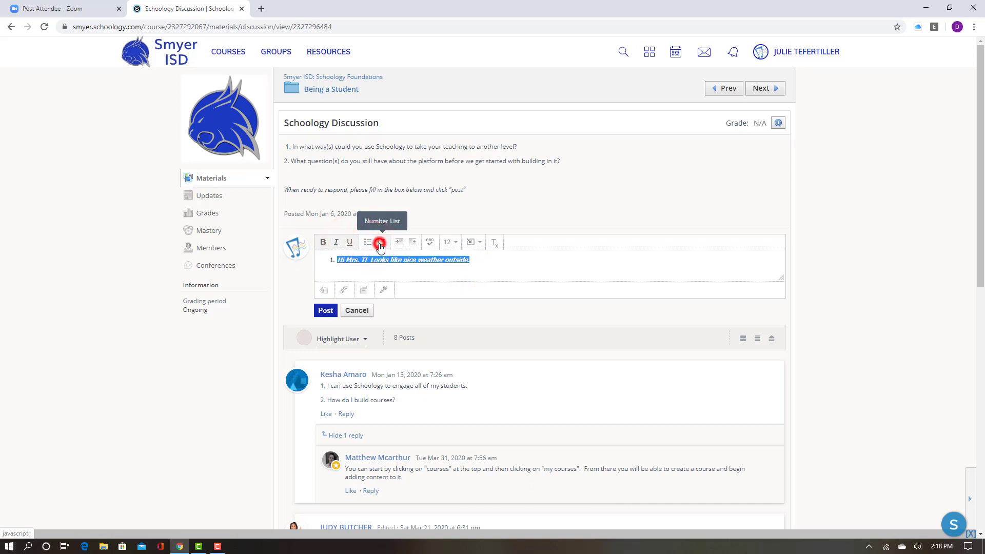
{"action": "left_click", "coordinate": [399, 244]}
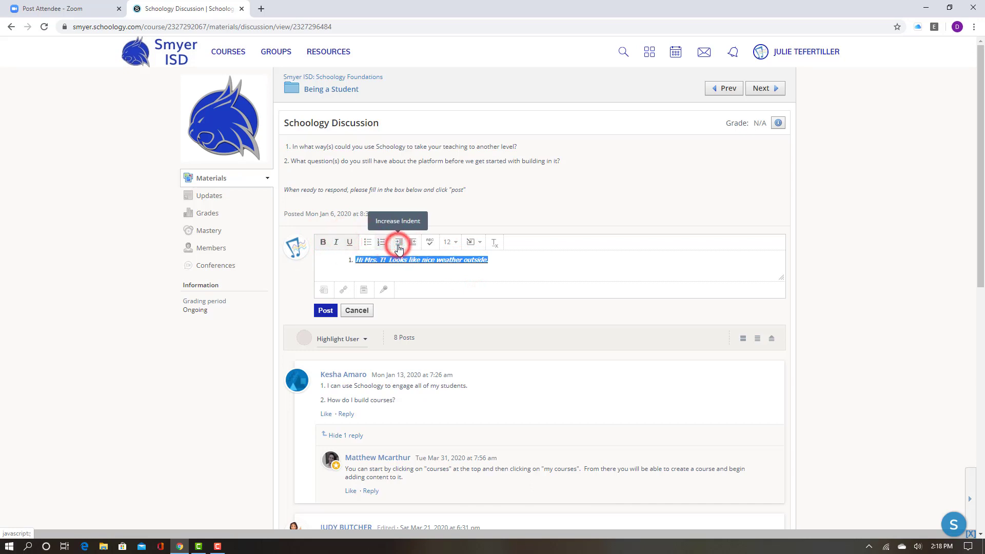
{"action": "left_click", "coordinate": [412, 243]}
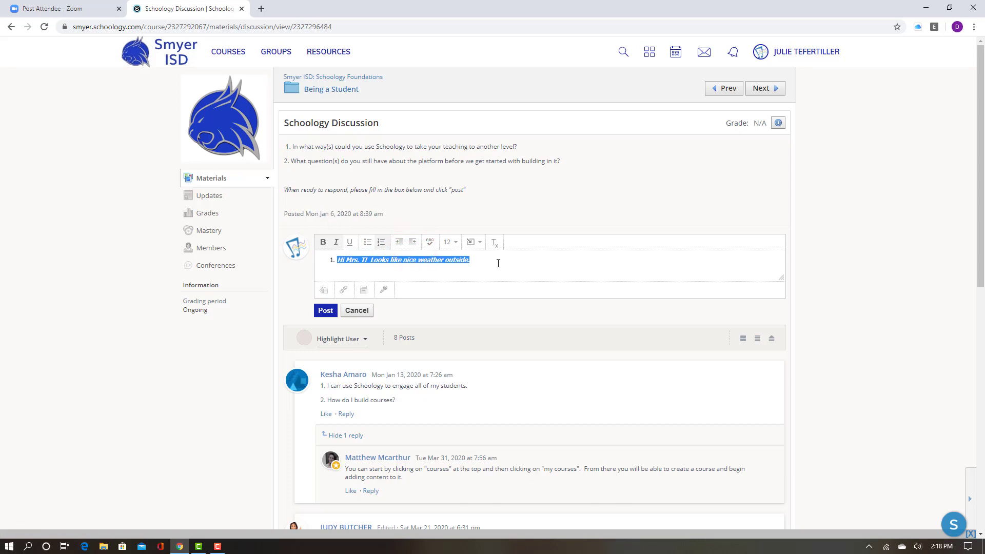
- Enlarge the reply to size 14, browse Insert Content, then remove all formatting
{"action": "left_click", "coordinate": [449, 242]}
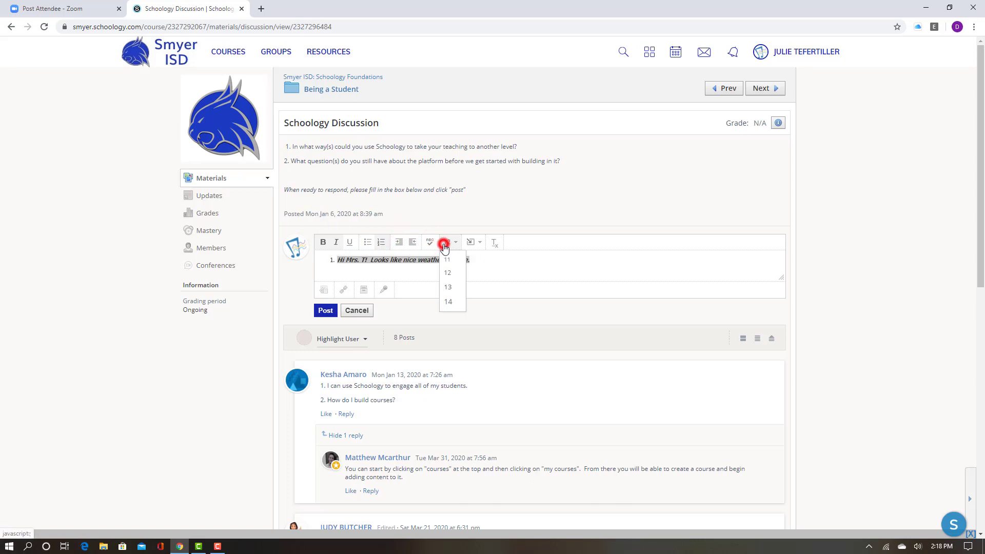
{"action": "left_click", "coordinate": [450, 302]}
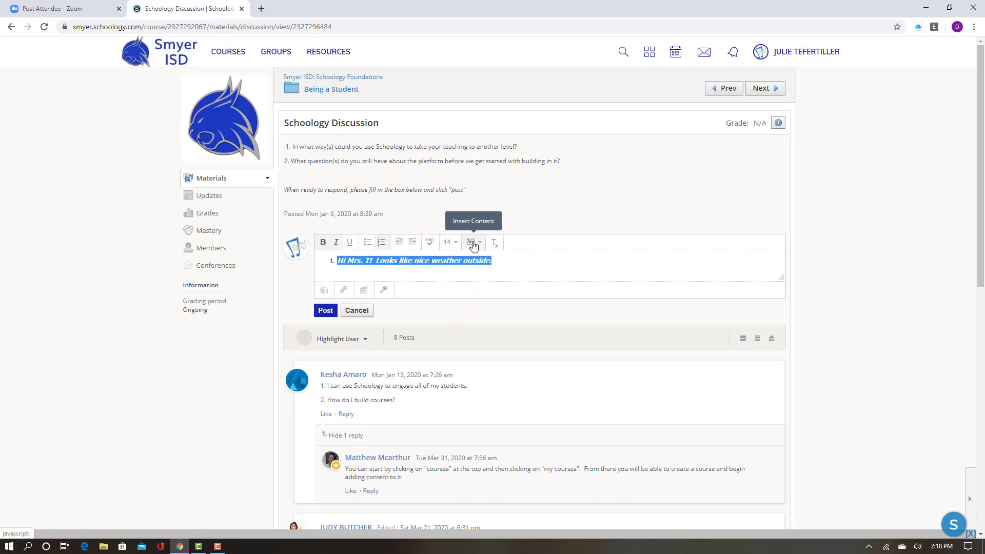
{"action": "left_click", "coordinate": [472, 244]}
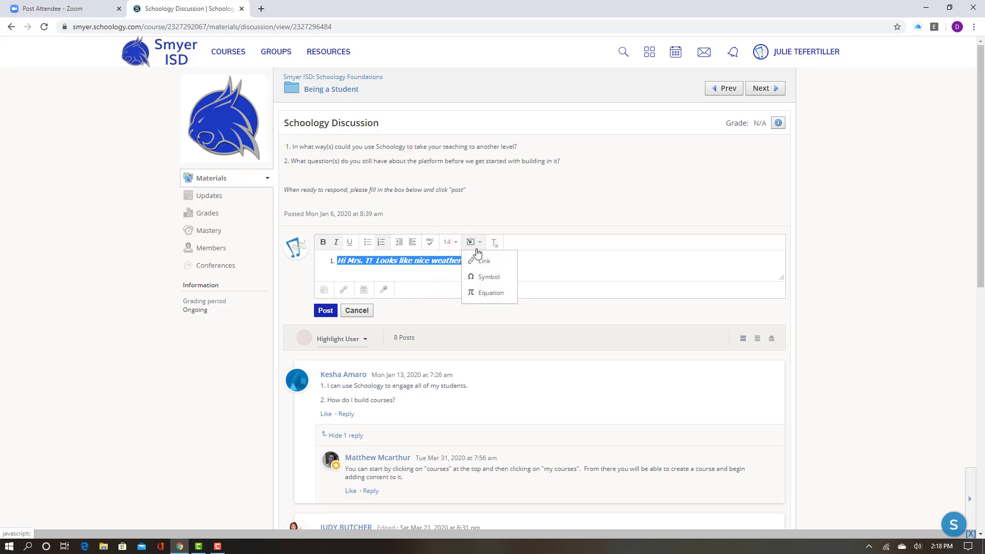
{"action": "left_click", "coordinate": [474, 241]}
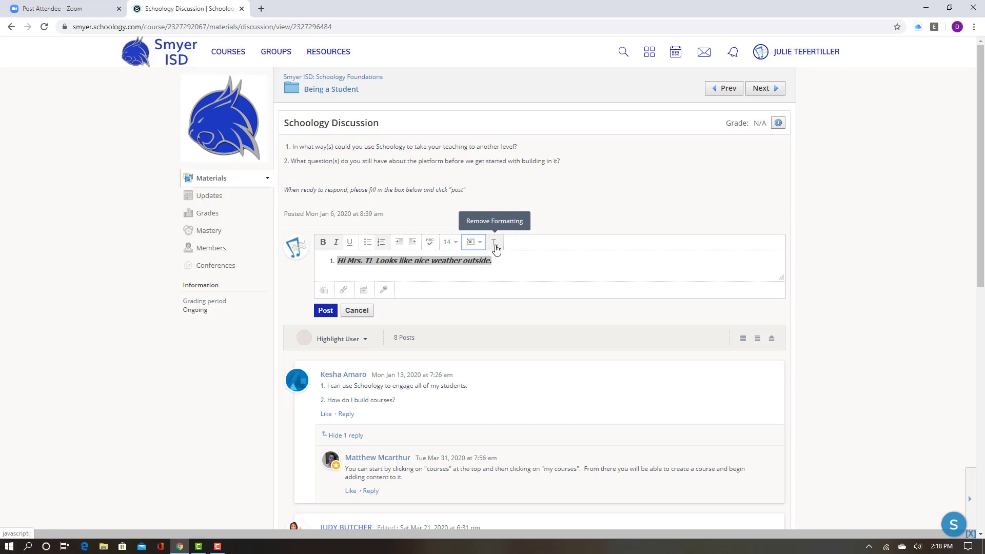
{"action": "left_click", "coordinate": [494, 243]}
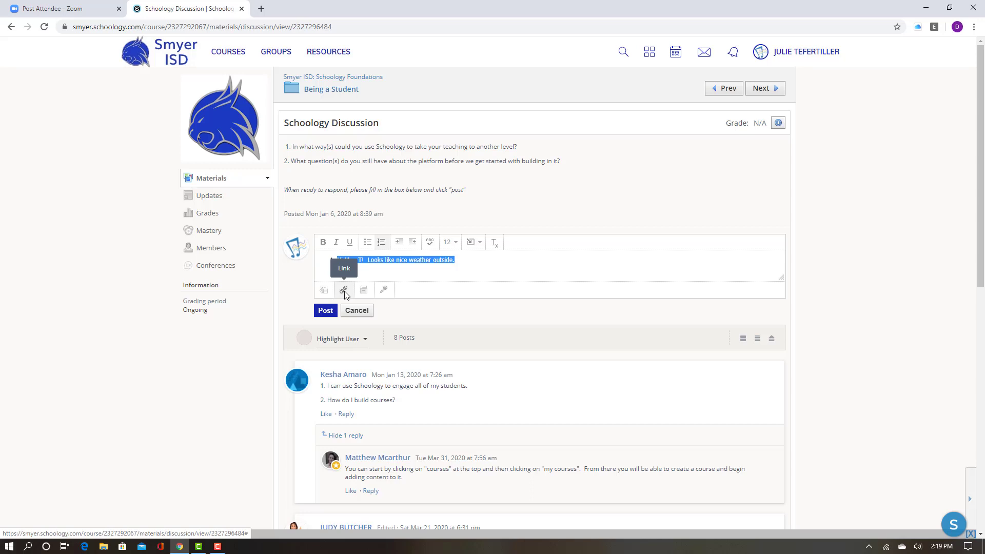
- Begin a link attachment on the reply and open YouTube in a new tab
{"action": "left_click", "coordinate": [344, 290]}
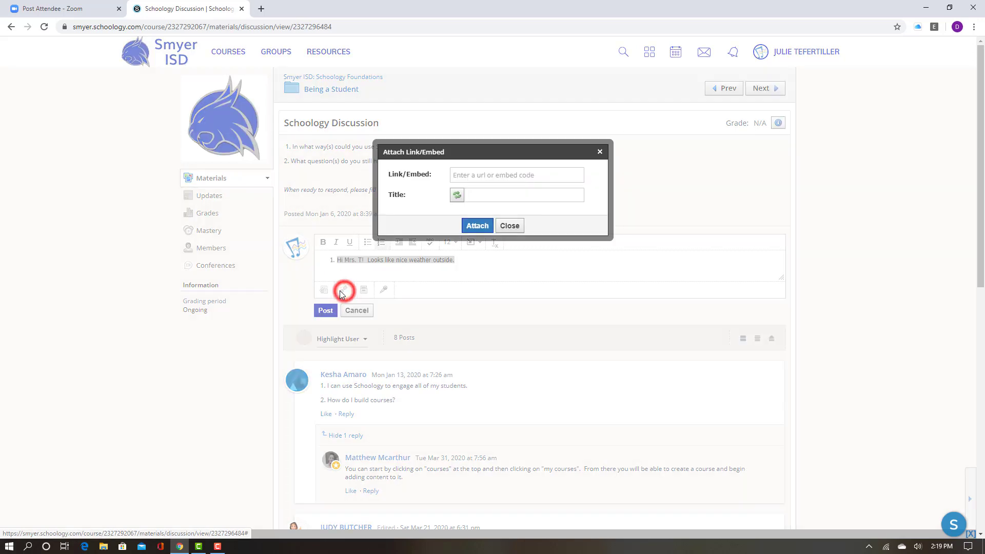
{"action": "left_click", "coordinate": [261, 9]}
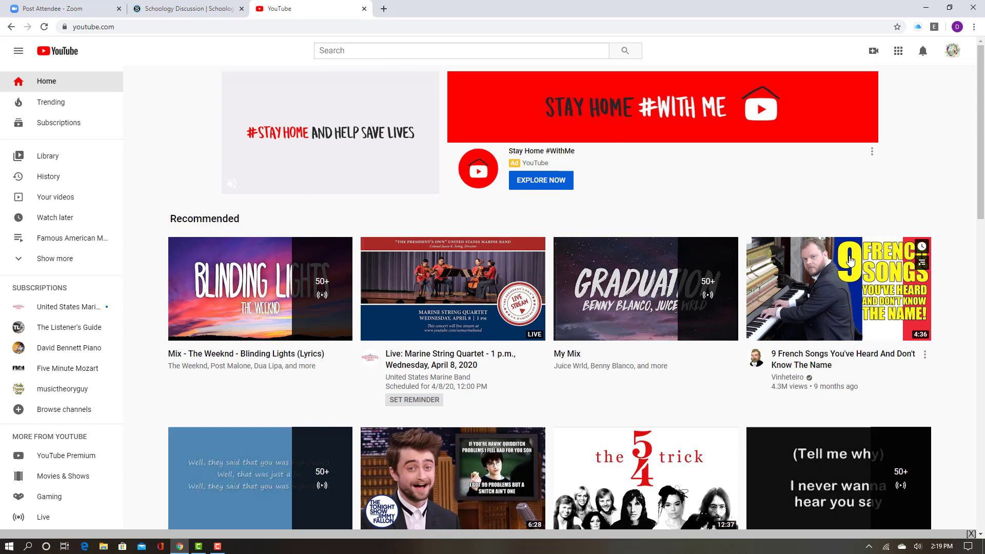
- Open and pause the '9 French Songs You've Heard' video, then copy its share link
{"action": "left_click", "coordinate": [841, 286]}
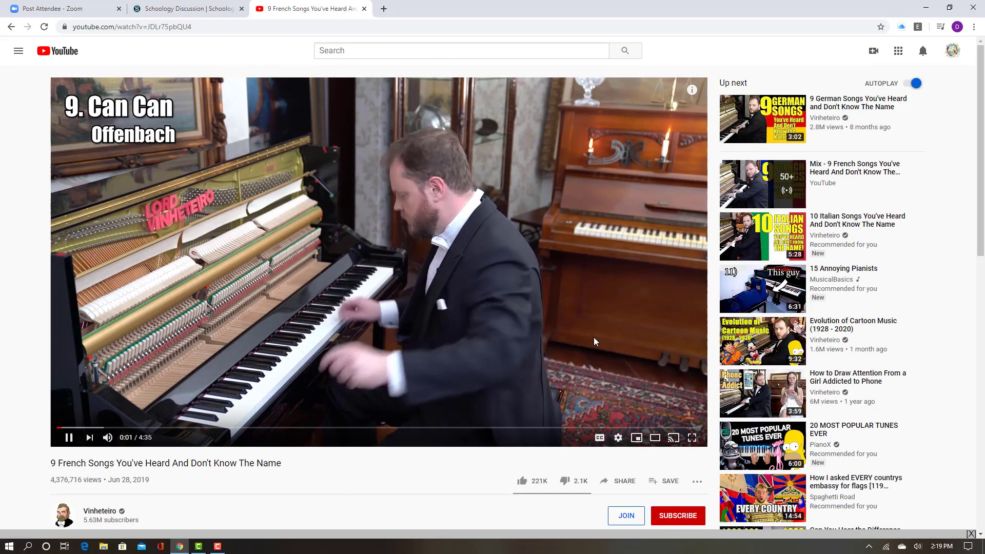
{"action": "scroll", "coordinate": [599, 408], "scroll_direction": "down", "scroll_amount": 1}
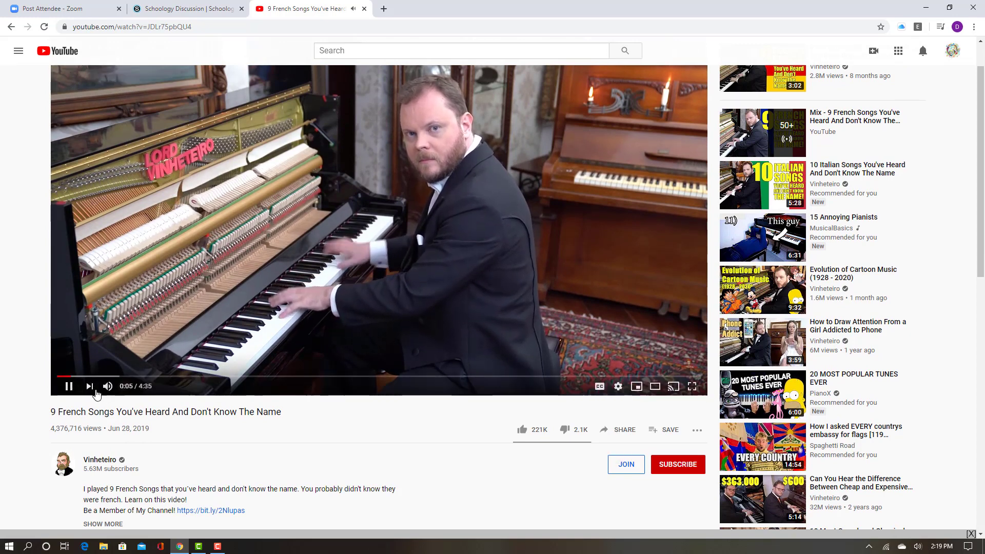
{"action": "left_click", "coordinate": [68, 386]}
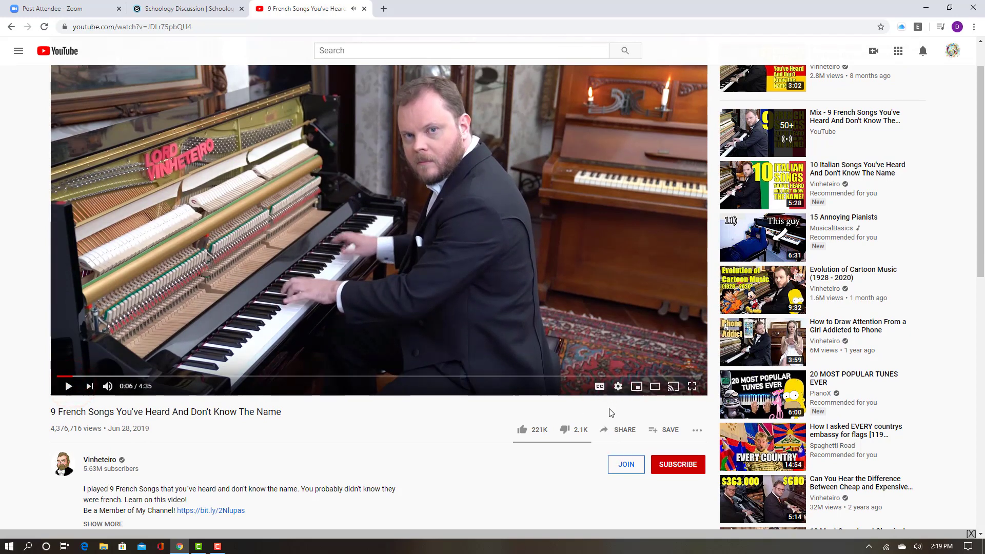
{"action": "left_click", "coordinate": [619, 433]}
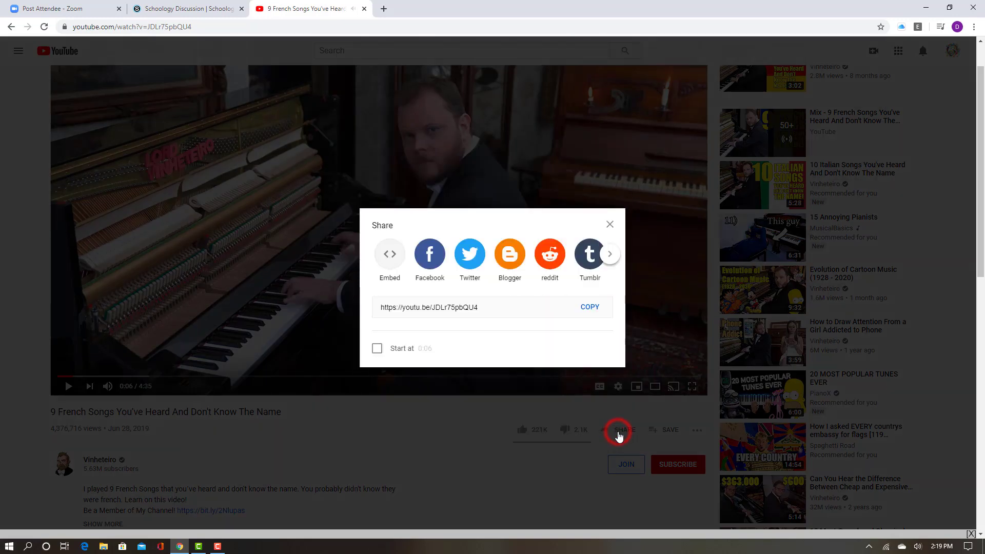
{"action": "left_click", "coordinate": [588, 310]}
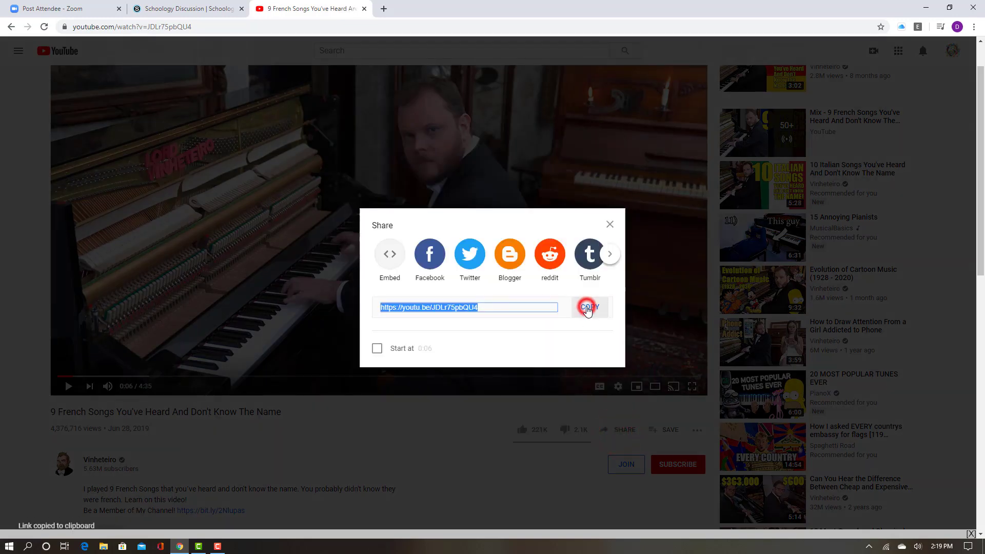
- Paste the YouTube link into the link form's title field, then cut it back out
{"action": "left_click", "coordinate": [189, 6]}
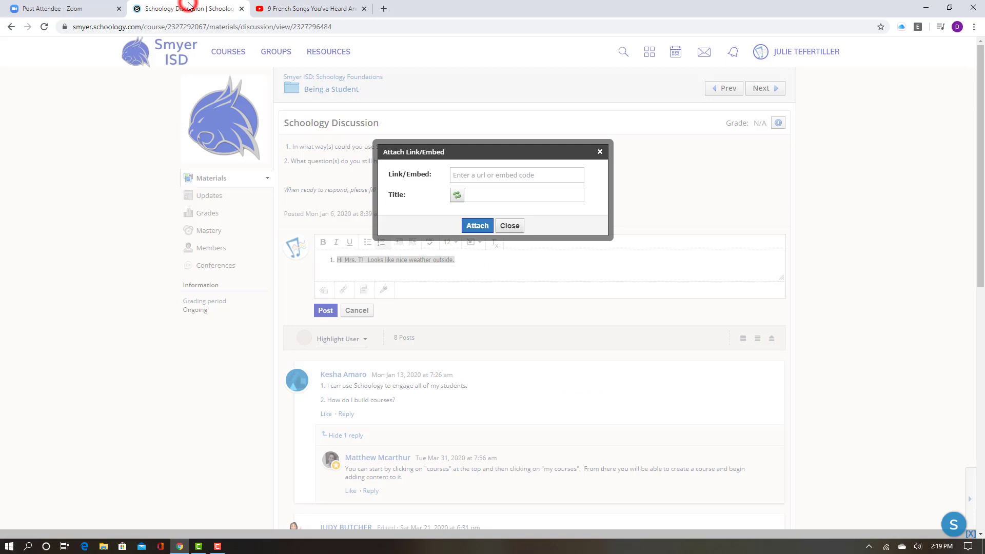
{"action": "left_click", "coordinate": [480, 194]}
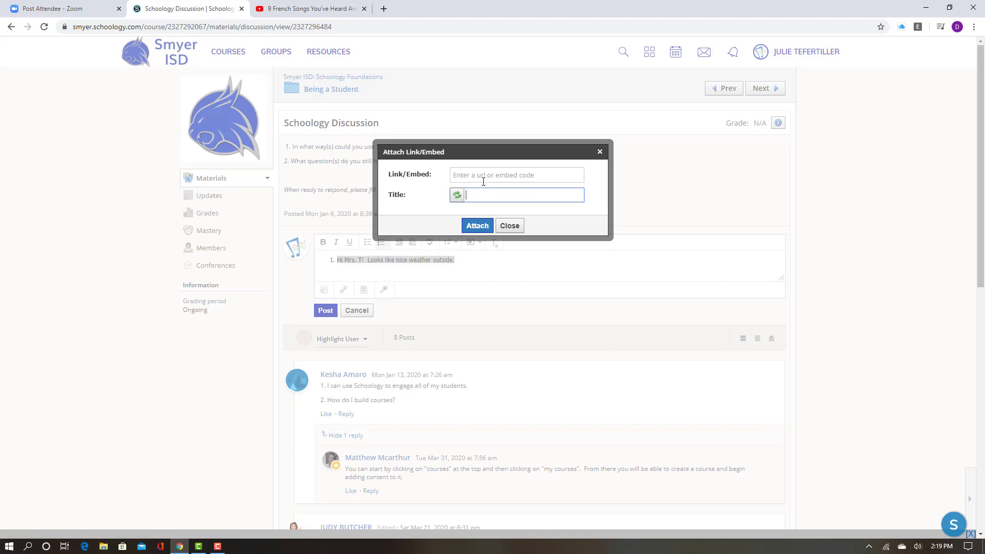
{"action": "key", "text": "ctrl+v"}
{"action": "left_click", "coordinate": [480, 226]}
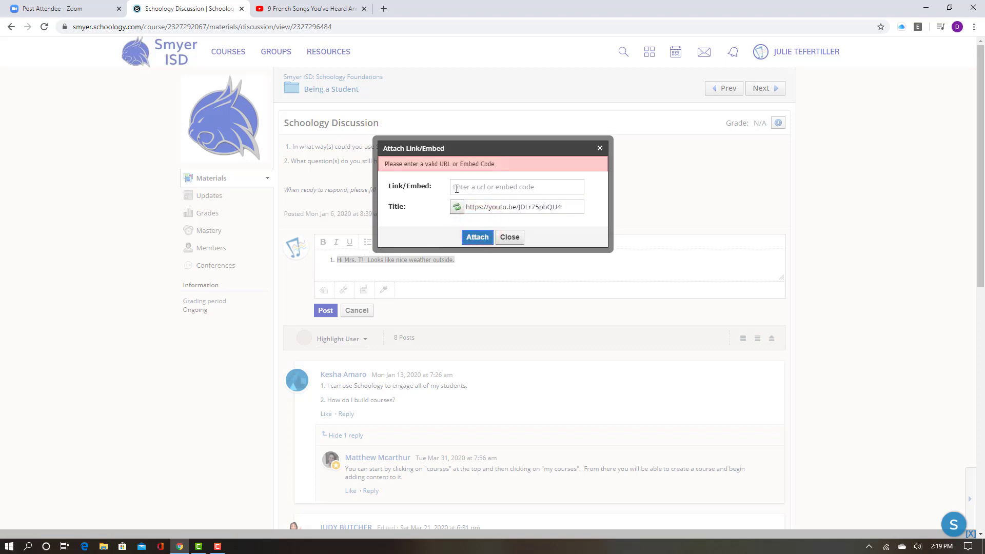
{"action": "triple_click", "coordinate": [570, 208]}
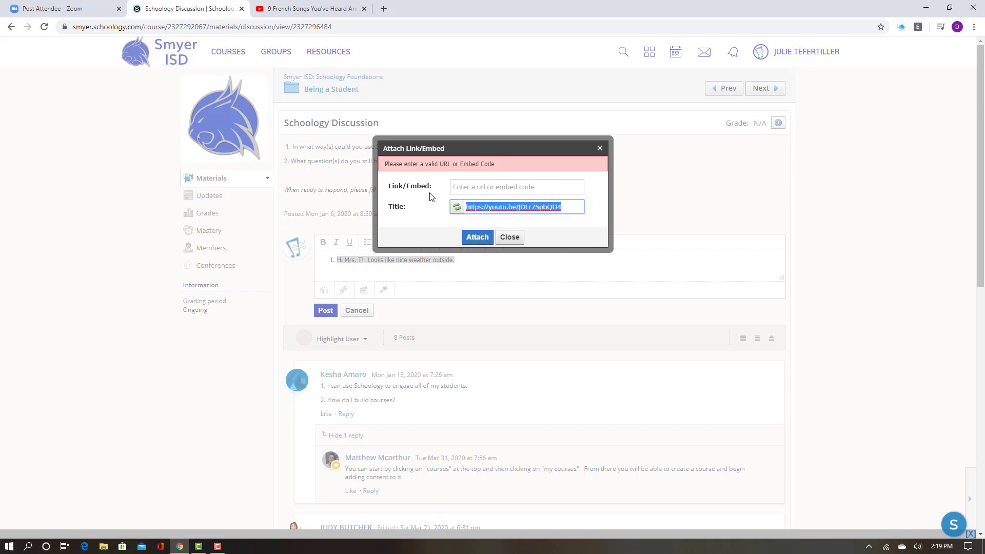
{"action": "key", "text": "ctrl+x"}
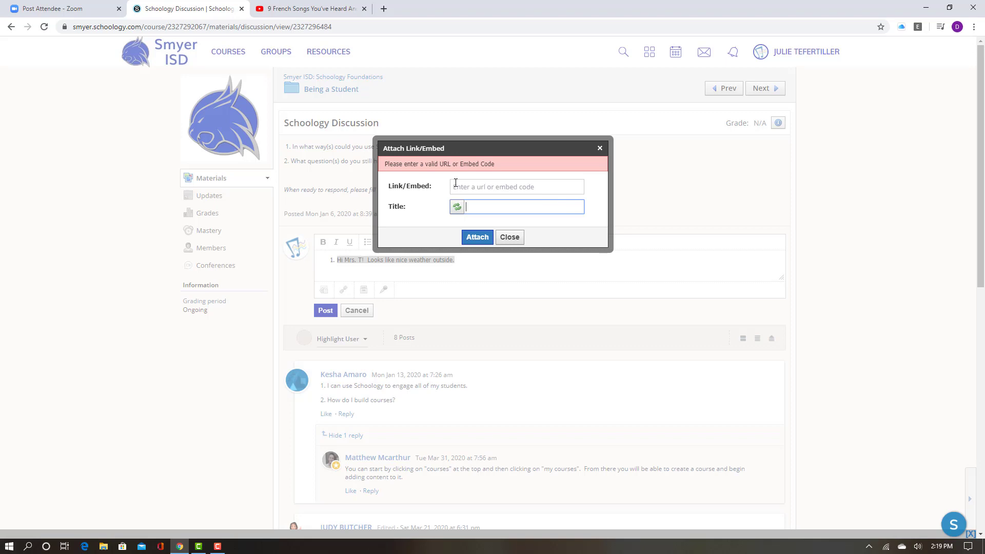
- Attach the YouTube link as the address with the title 'My Video For You'
{"action": "left_click", "coordinate": [463, 186]}
{"action": "key", "text": "ctrl+v"}
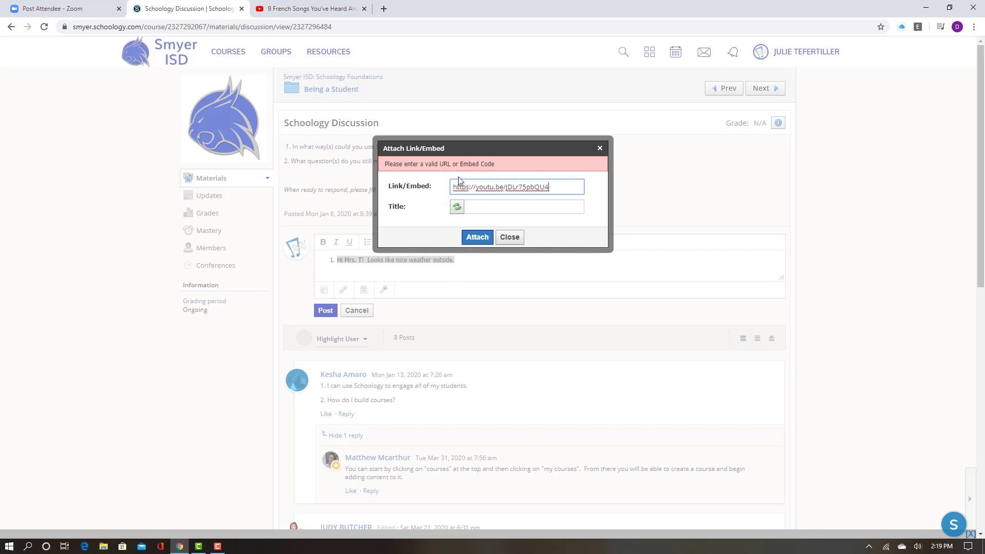
{"action": "left_click", "coordinate": [521, 204]}
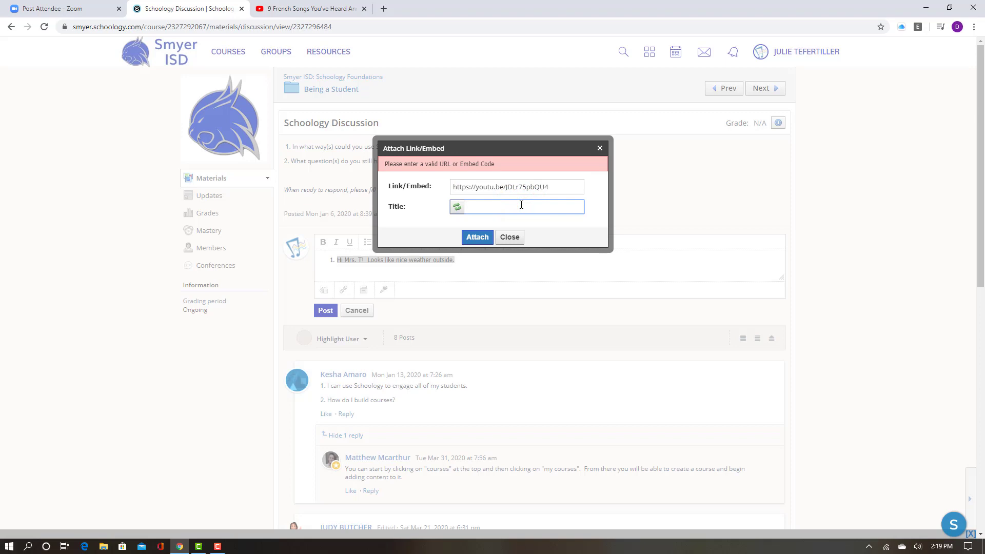
{"action": "type", "text": "MyVideo For You"}
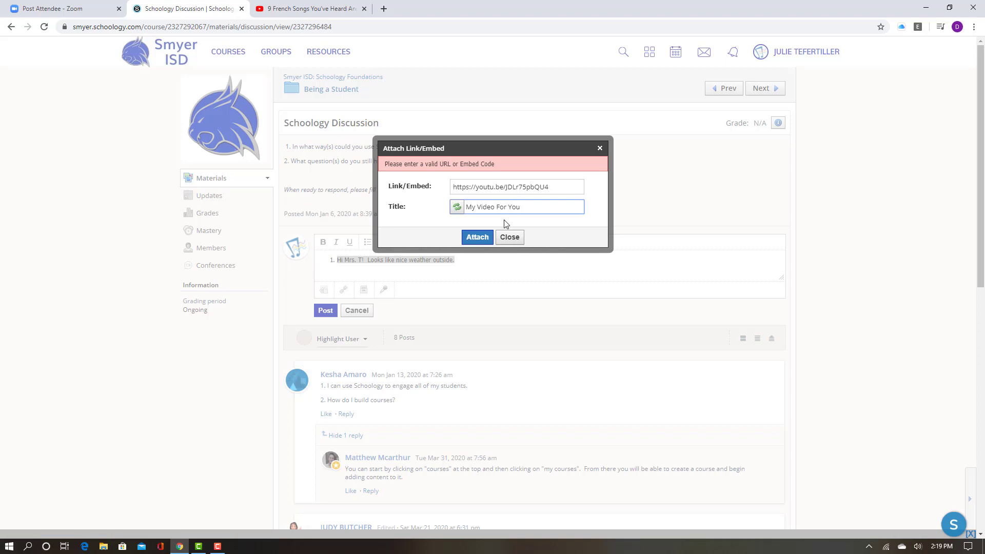
{"action": "left_click", "coordinate": [488, 237]}
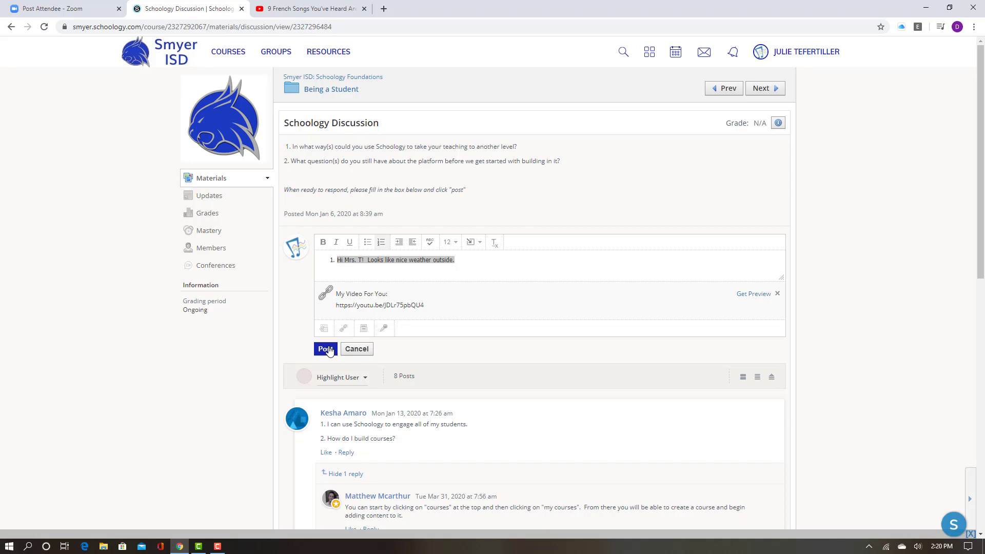
- Return to the Being a Student folder, raising the Leave site? warning
{"action": "scroll", "coordinate": [475, 391], "scroll_direction": "down", "scroll_amount": 3}
{"action": "scroll", "coordinate": [487, 368], "scroll_direction": "down", "scroll_amount": 5}
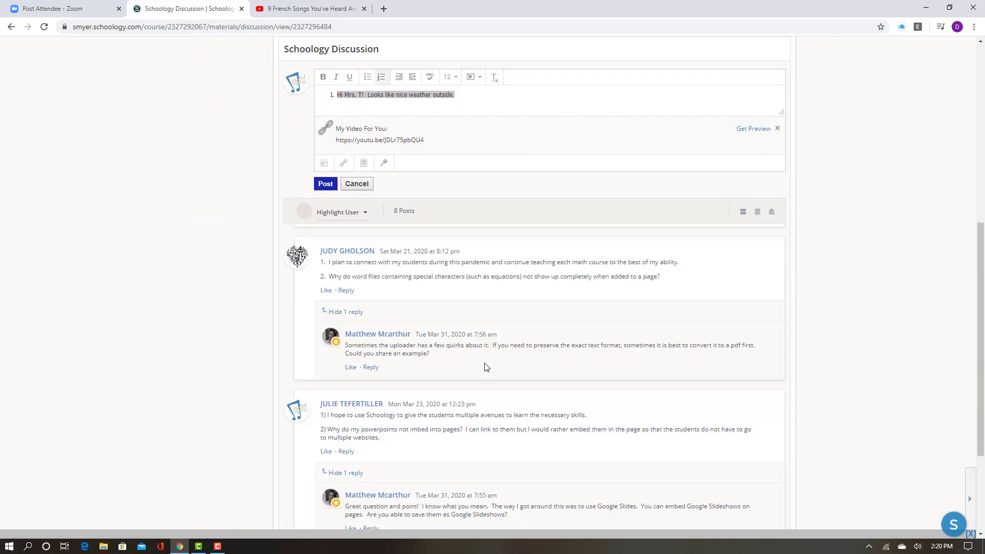
{"action": "scroll", "coordinate": [487, 368], "scroll_direction": "down", "scroll_amount": 3}
{"action": "scroll", "coordinate": [499, 373], "scroll_direction": "up", "scroll_amount": 5}
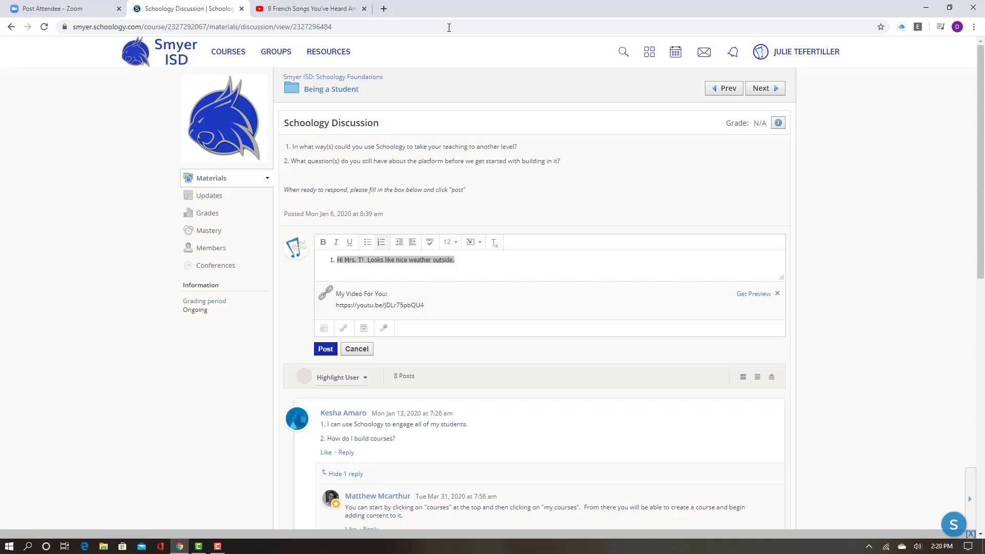
{"action": "left_click", "coordinate": [331, 89]}
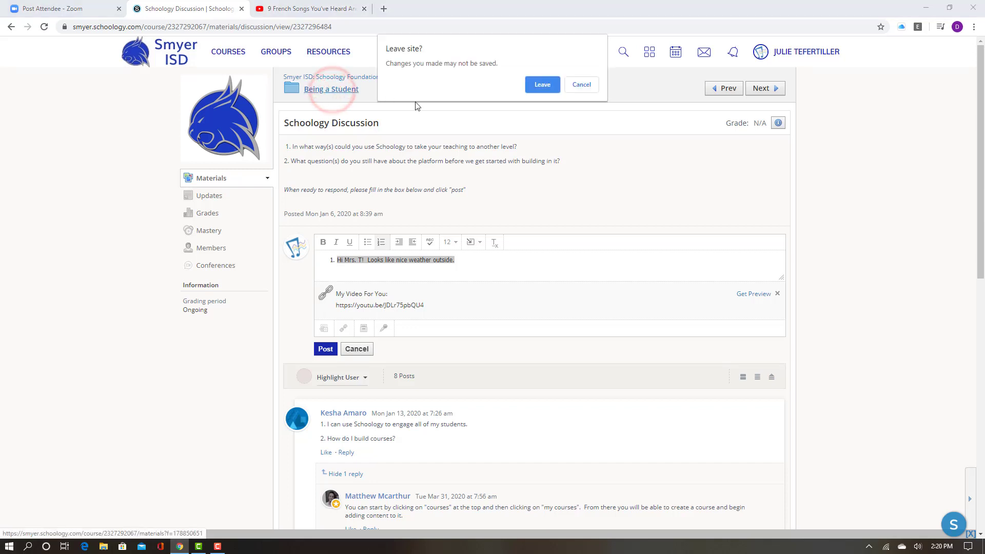
- Leave without posting and open Assignment 1 - Creating from within Schoology
{"action": "left_click", "coordinate": [542, 84]}
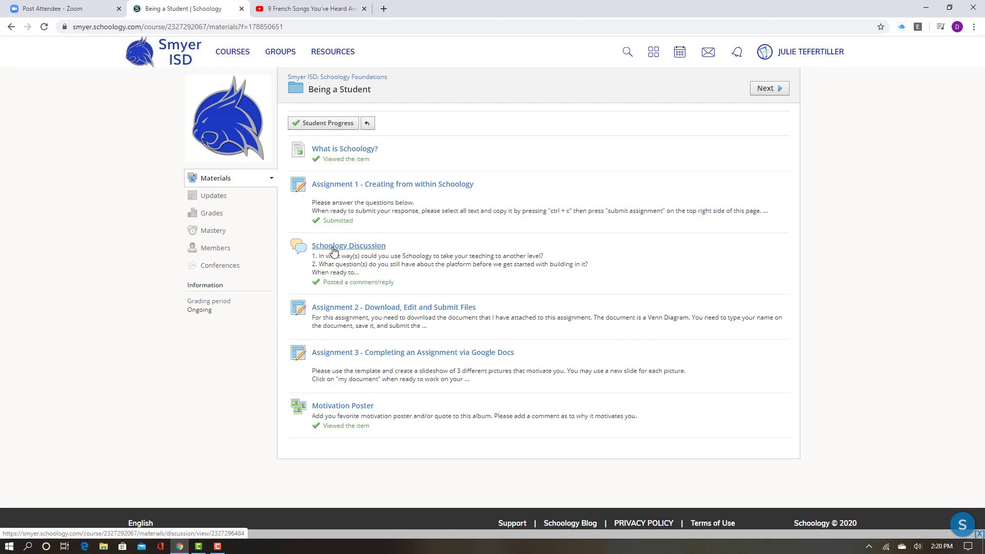
{"action": "left_click", "coordinate": [355, 184]}
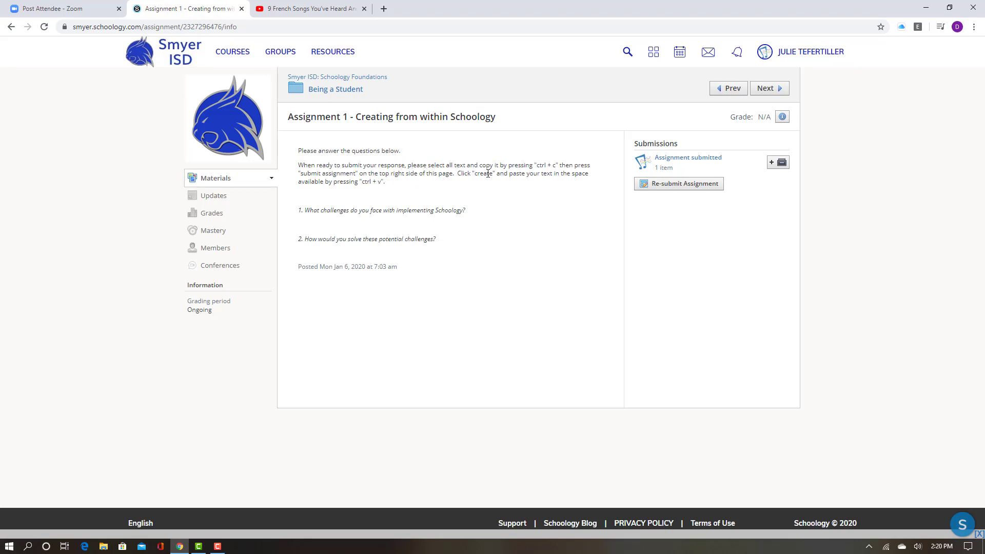
- Copy both Assignment 1 questions and start a re-submission in the Upload window
{"action": "left_click_drag", "start_coordinate": [301, 211], "coordinate": [461, 246]}
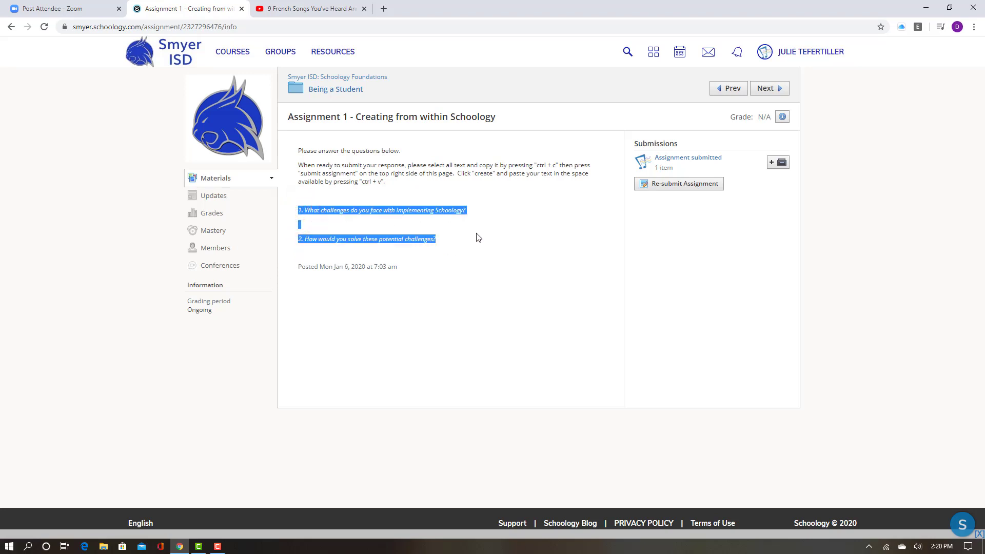
{"action": "left_click", "coordinate": [696, 189]}
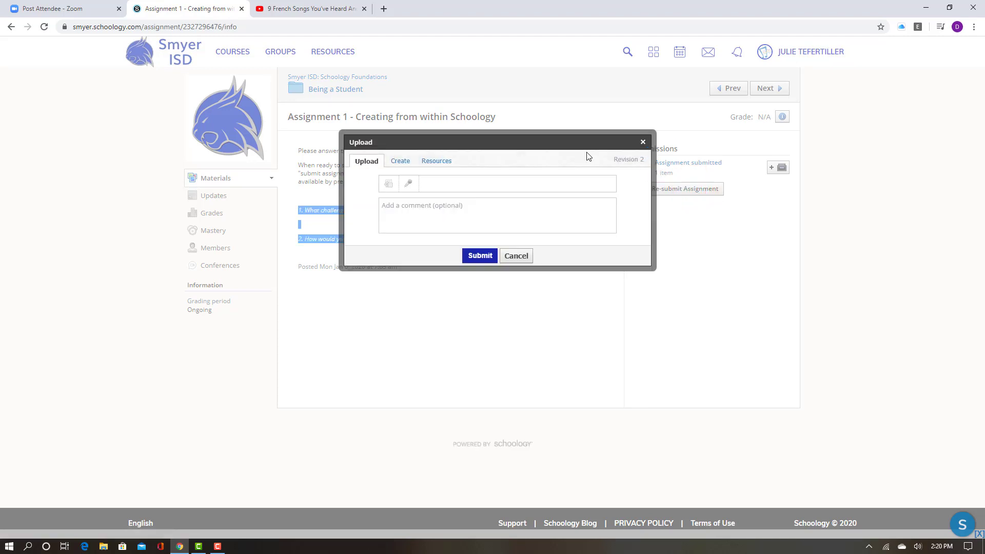
- Paste both questions into the Create editor and add 'Answers to your question!' beneath question 1
{"action": "left_click", "coordinate": [401, 161]}
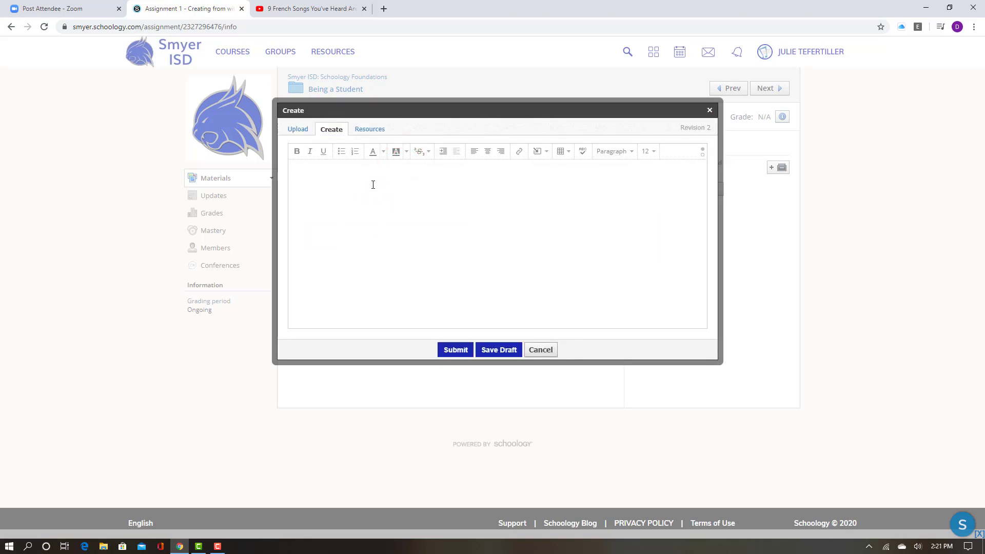
{"action": "key", "text": "ctrl+v"}
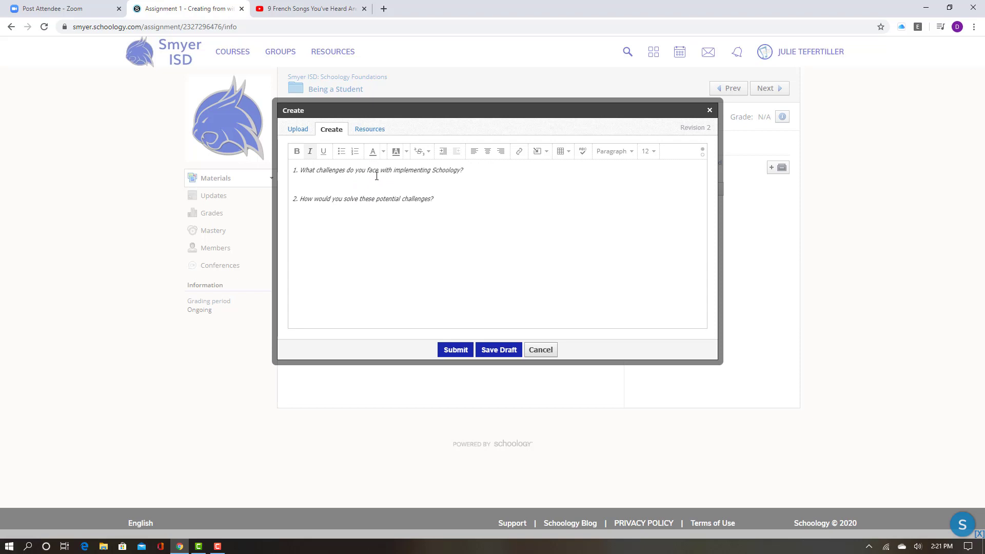
{"action": "left_click", "coordinate": [306, 184]}
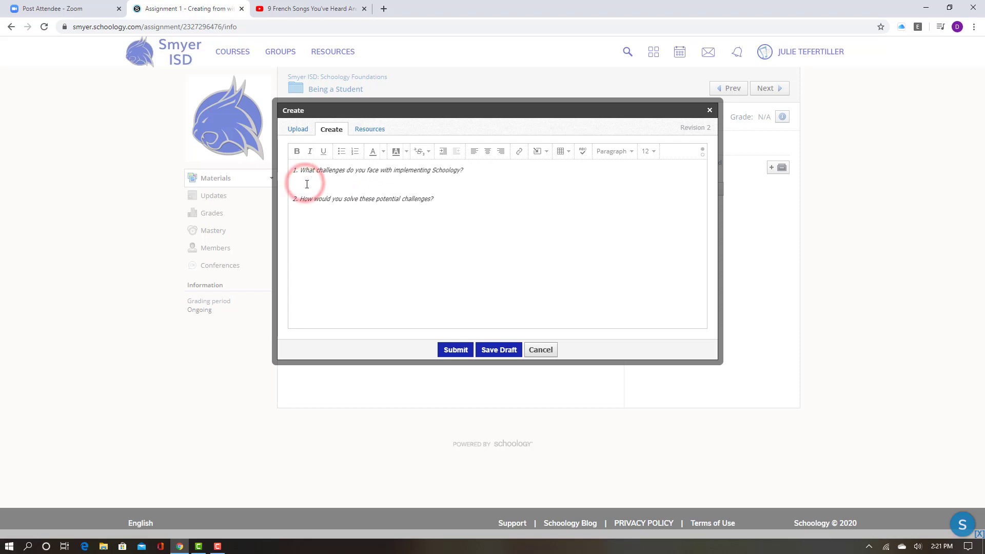
{"action": "type", "text": "A"}
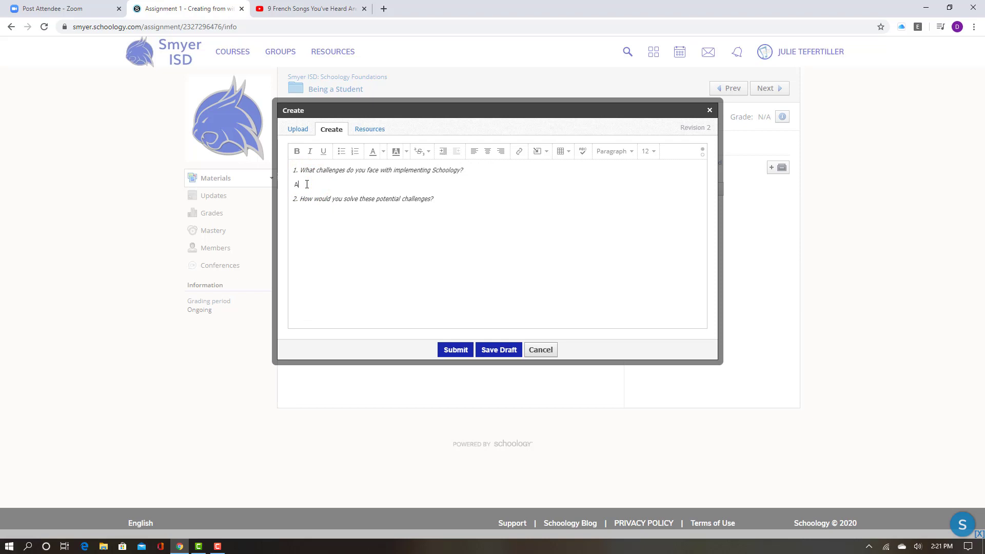
{"action": "type", "text": "nswers to your question!"}
{"action": "left_click", "coordinate": [318, 220]}
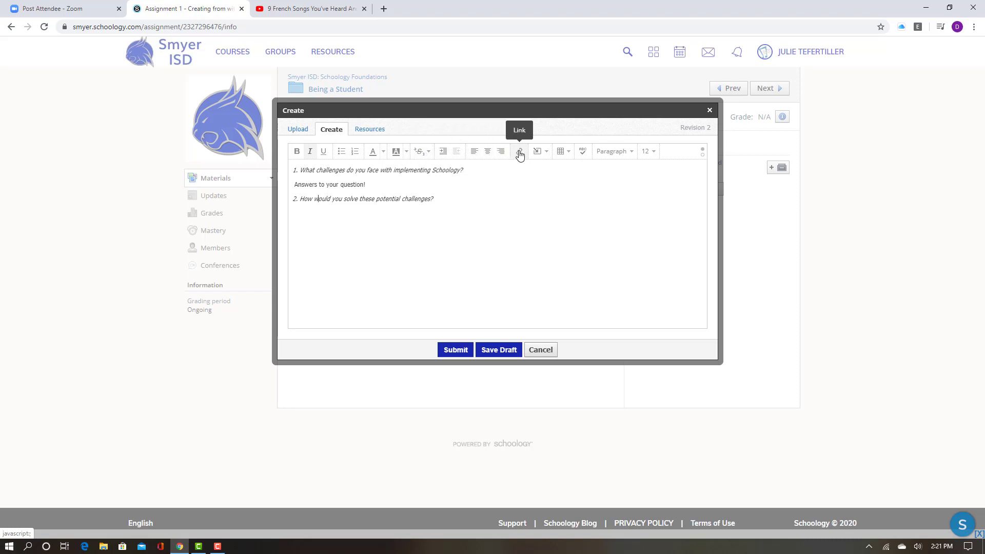
- Insert a 3x3 table on a new line below question 2
{"action": "left_click", "coordinate": [542, 157]}
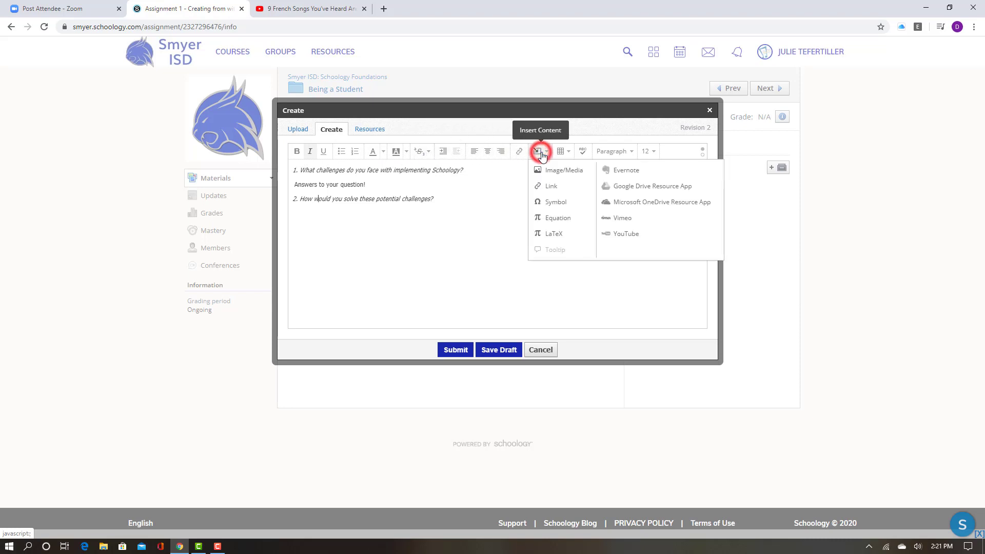
{"action": "left_click", "coordinate": [542, 157]}
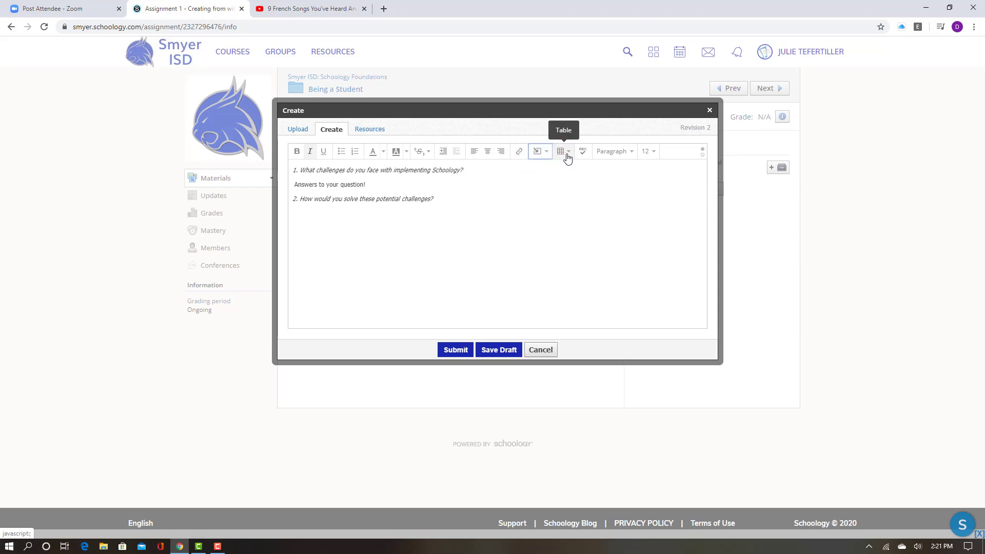
{"action": "left_click", "coordinate": [359, 238]}
{"action": "left_click", "coordinate": [444, 205]}
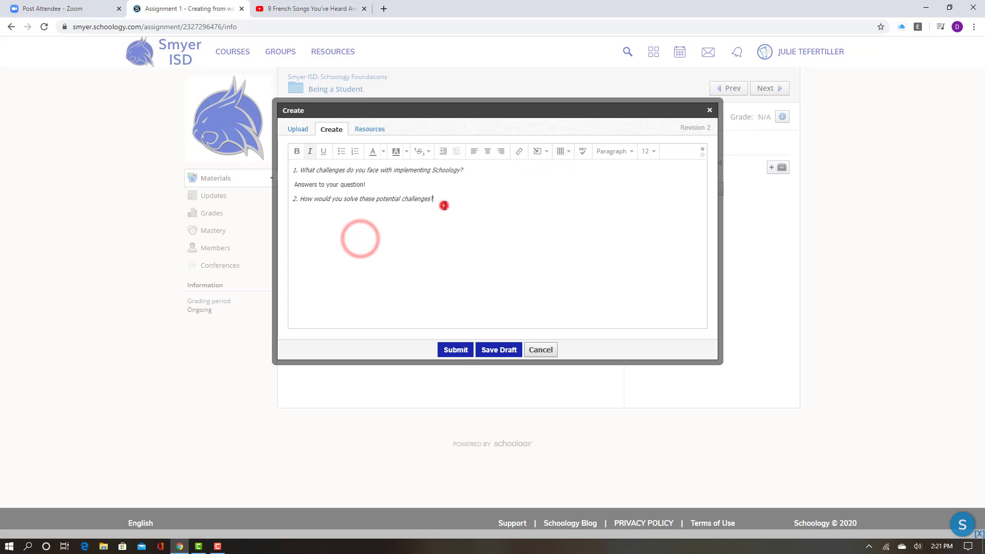
{"action": "key", "text": "Return"}
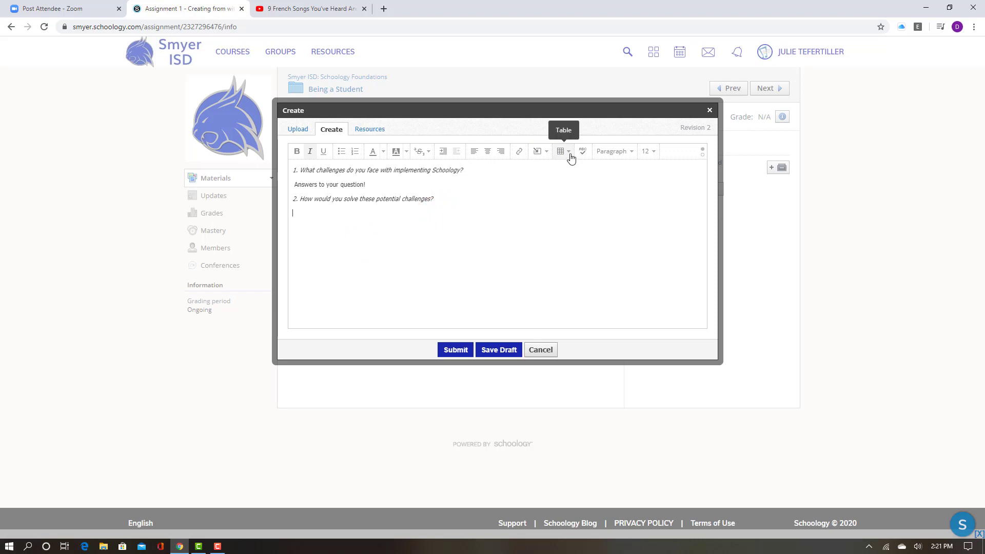
{"action": "left_click", "coordinate": [568, 152]}
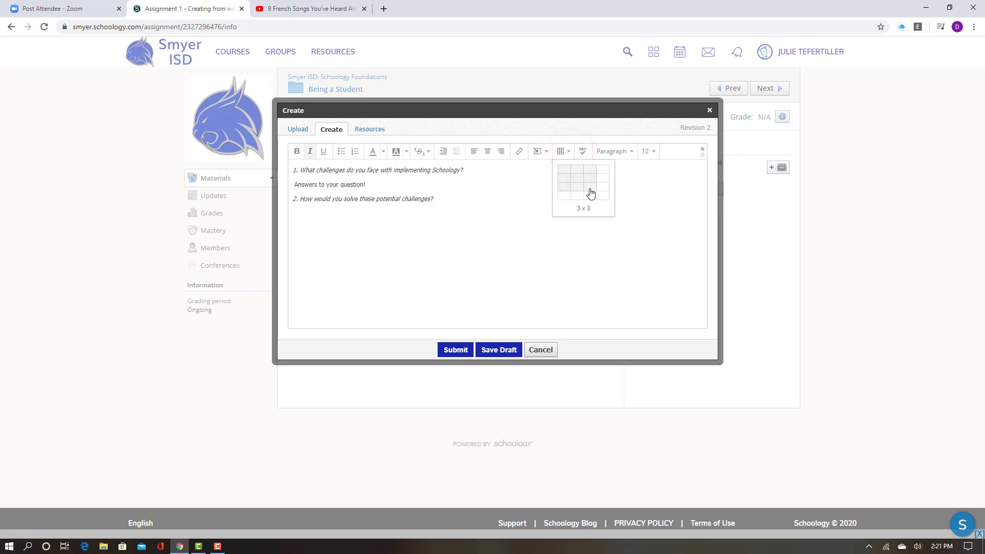
{"action": "left_click", "coordinate": [590, 192]}
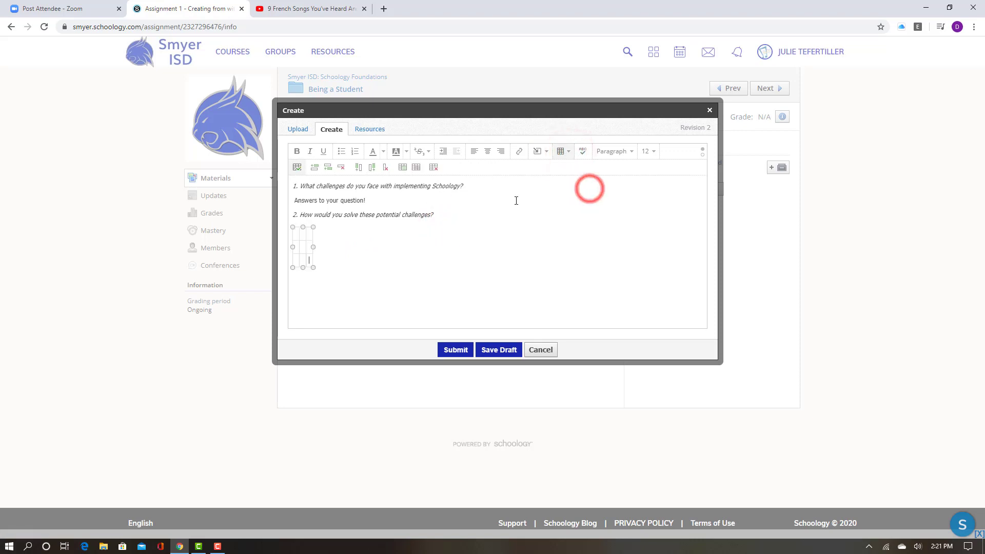
- Fill the table's header row with Day of the Week, Assignment Number and Grade
{"action": "left_click", "coordinate": [314, 268]}
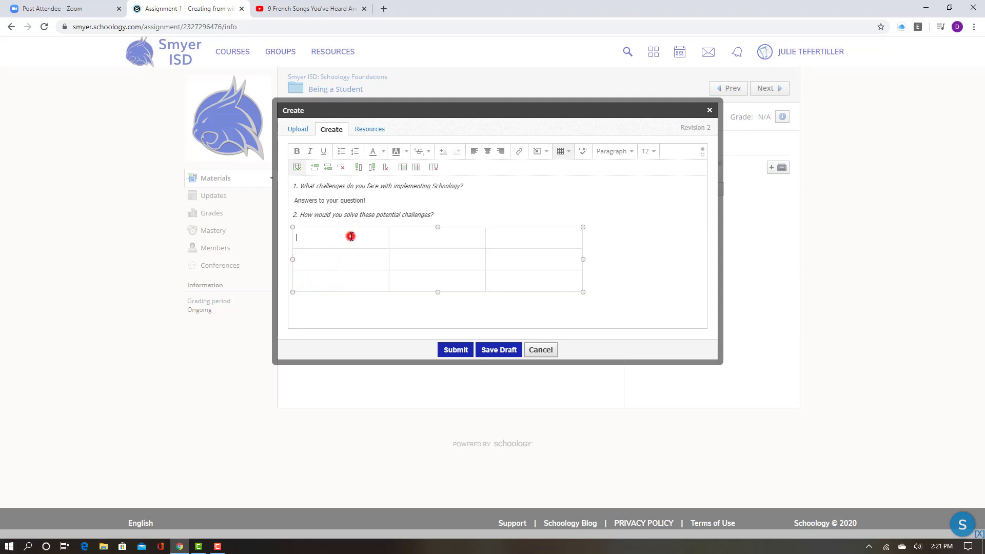
{"action": "type", "text": "Day"}
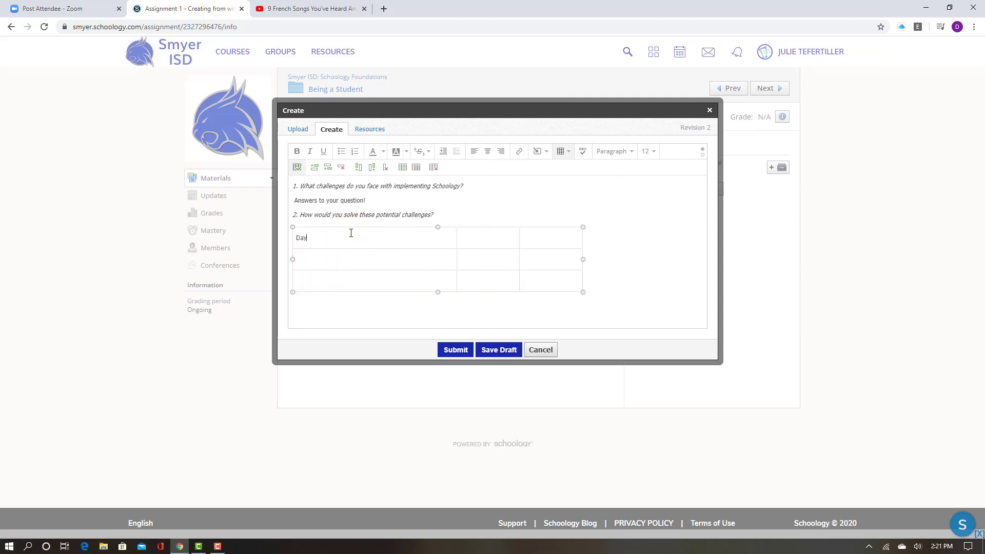
{"action": "type", "text": " of the Week"}
{"action": "left_click", "coordinate": [523, 258]}
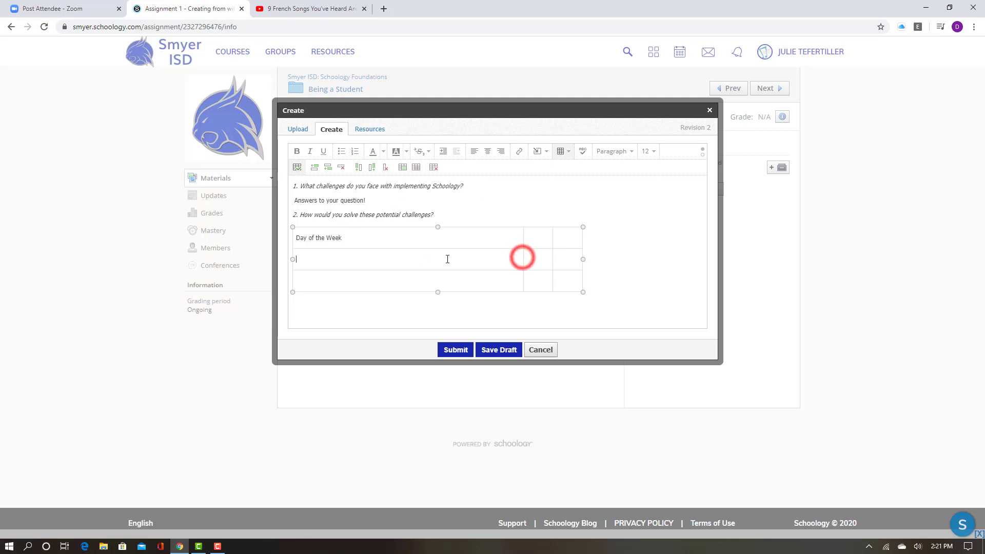
{"action": "left_click", "coordinate": [539, 236]}
{"action": "type", "text": "Assignme"}
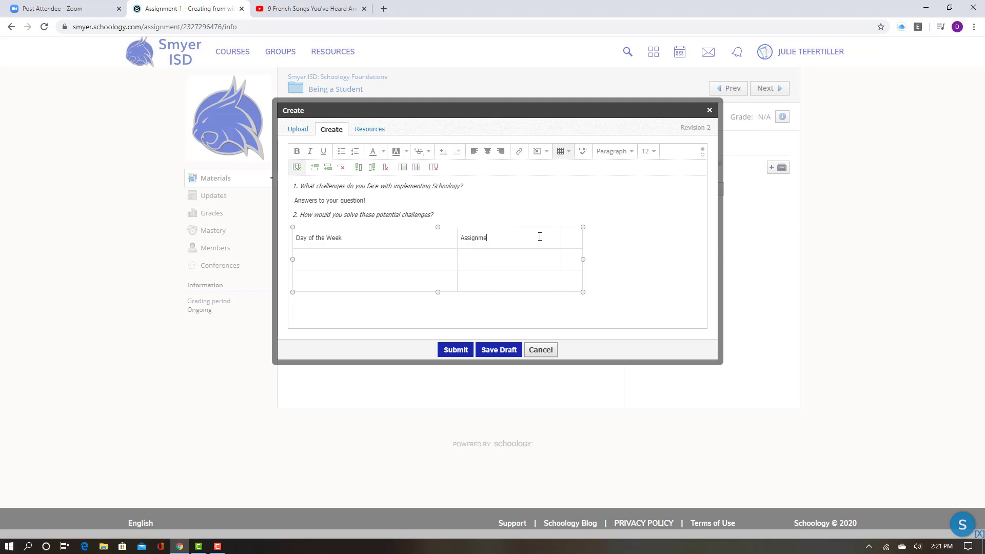
{"action": "type", "text": "nt N"}
{"action": "type", "text": "umber"}
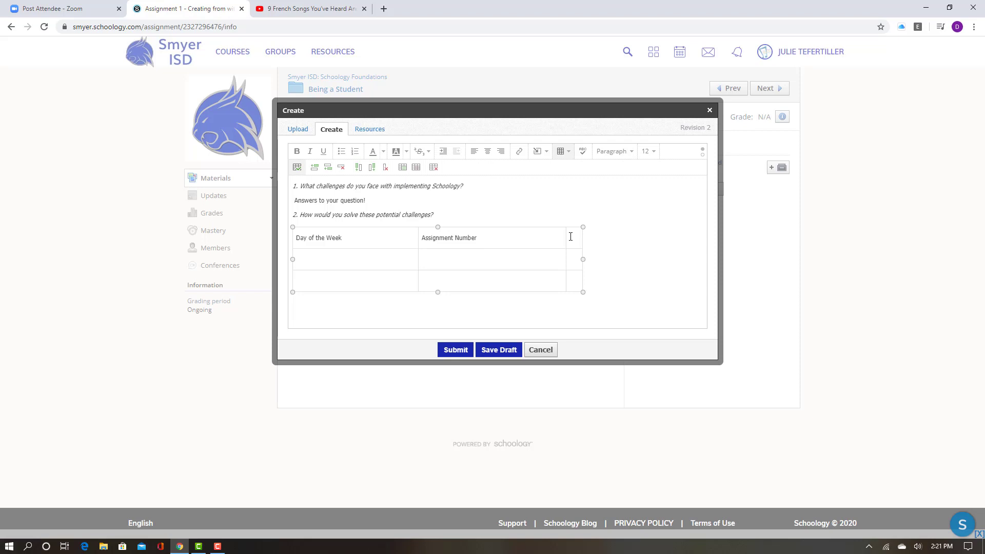
{"action": "left_click", "coordinate": [570, 237]}
{"action": "type", "text": "Grade"}
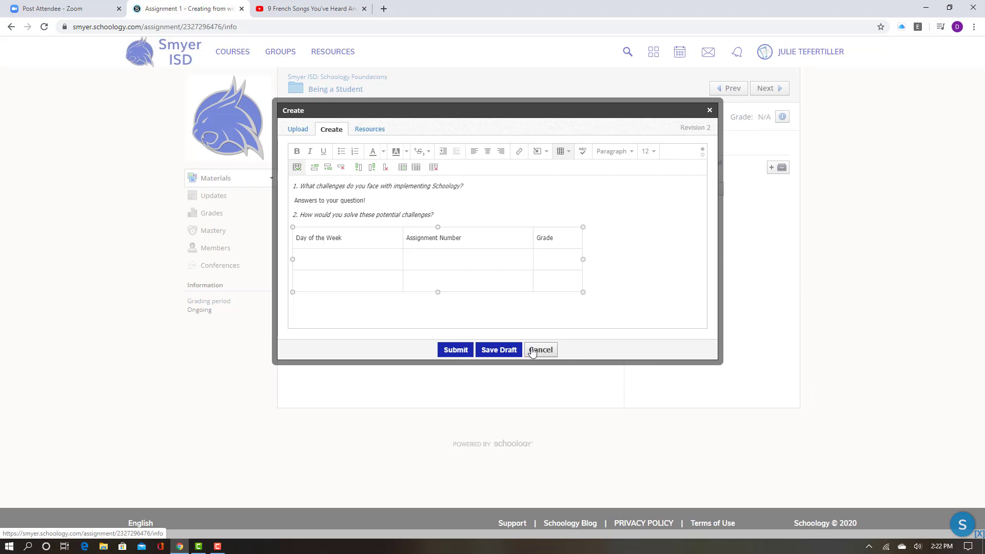
- Cancel the submission dialog, copy both assignment questions, and bring up the Windows Start menu
{"action": "left_click", "coordinate": [299, 129]}
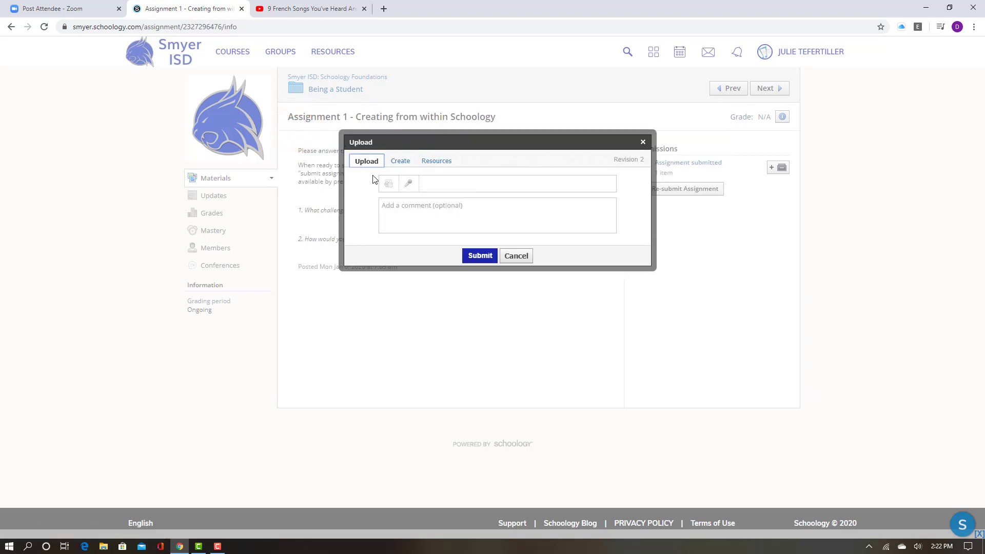
{"action": "left_click", "coordinate": [523, 257]}
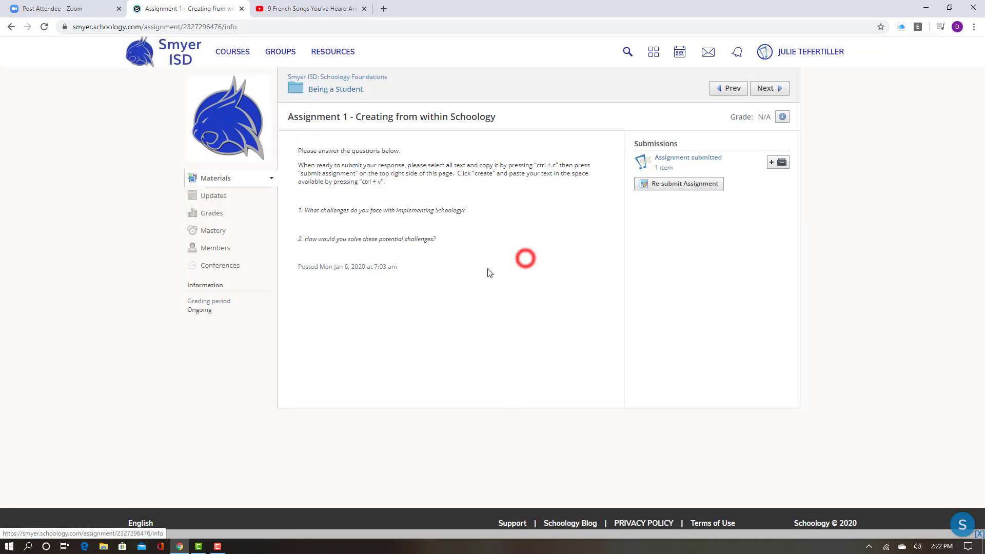
{"action": "left_click", "coordinate": [332, 208]}
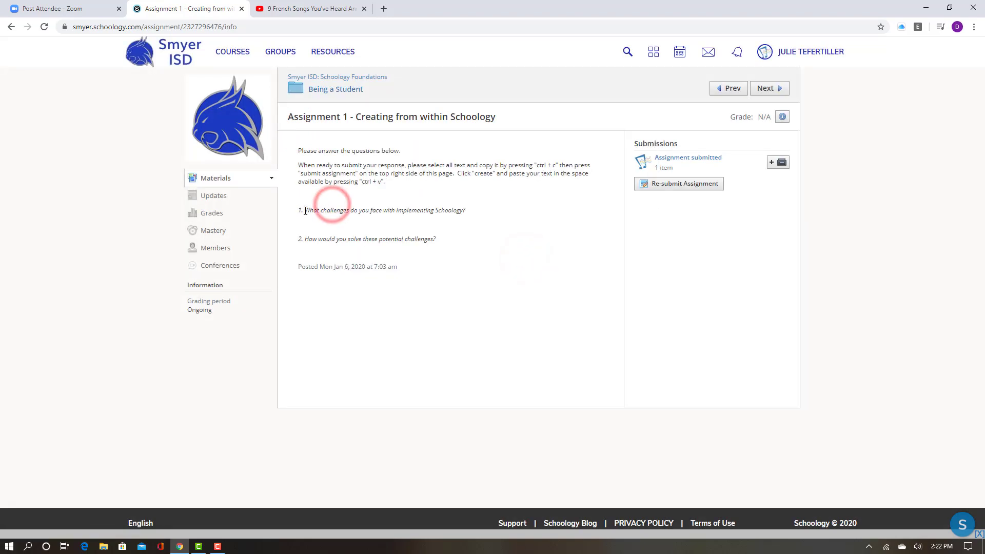
{"action": "left_click_drag", "start_coordinate": [300, 214], "coordinate": [517, 257]}
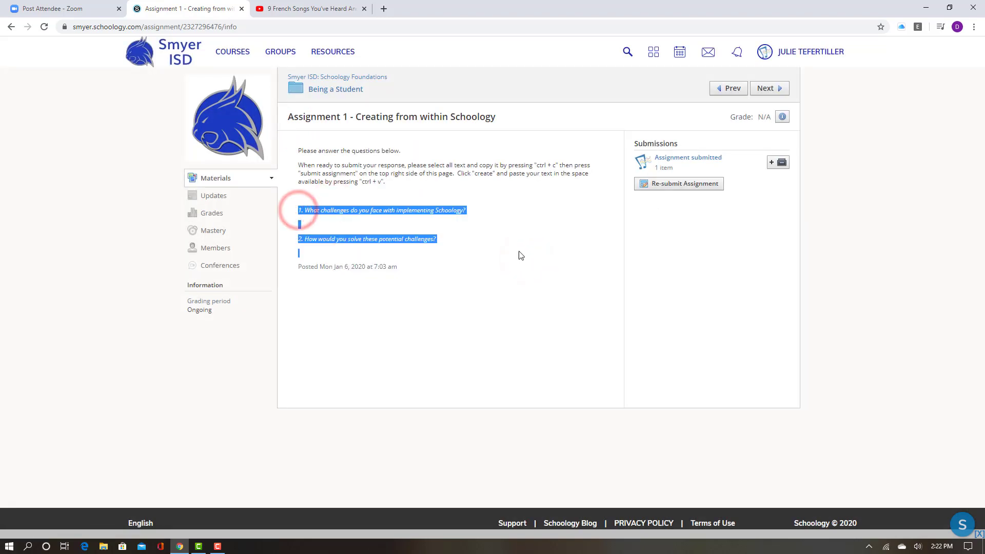
{"action": "right_click", "coordinate": [368, 207]}
{"action": "left_click", "coordinate": [336, 199]}
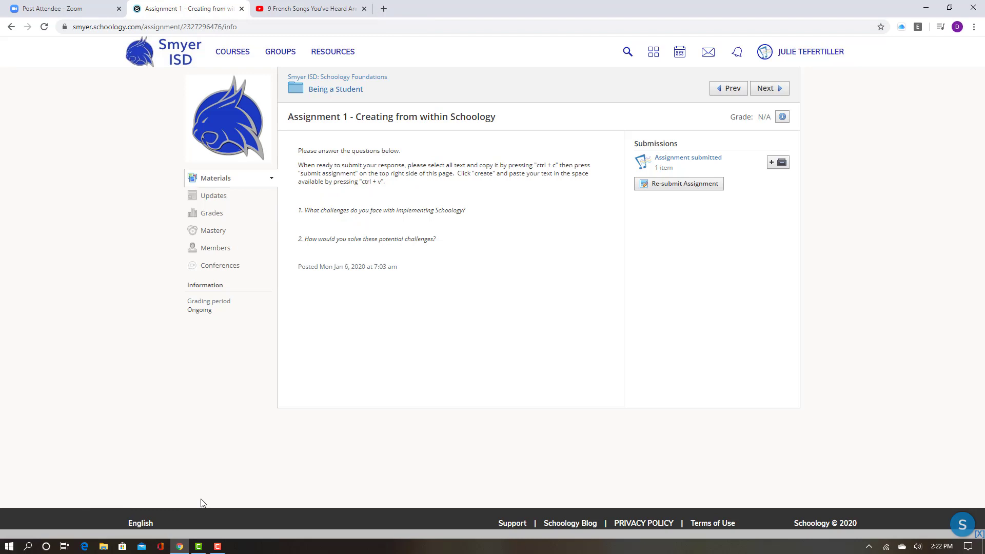
{"action": "left_click", "coordinate": [9, 546]}
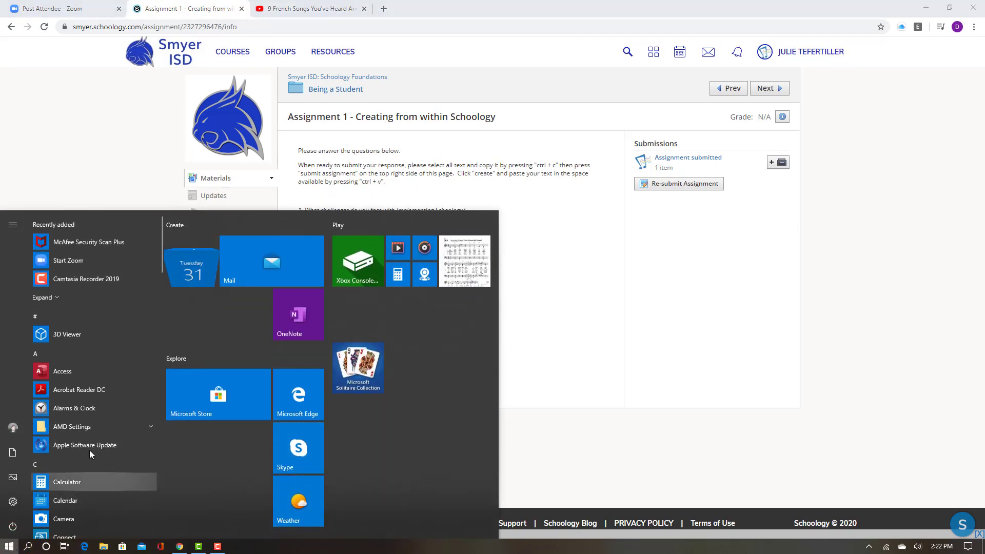
- Scroll the Start menu app list to the W section and launch Microsoft Word
{"action": "scroll", "coordinate": [92, 451], "scroll_direction": "down", "scroll_amount": 5}
{"action": "scroll", "coordinate": [100, 450], "scroll_direction": "down", "scroll_amount": 5}
{"action": "scroll", "coordinate": [100, 450], "scroll_direction": "down", "scroll_amount": 3}
{"action": "scroll", "coordinate": [100, 451], "scroll_direction": "down", "scroll_amount": 2}
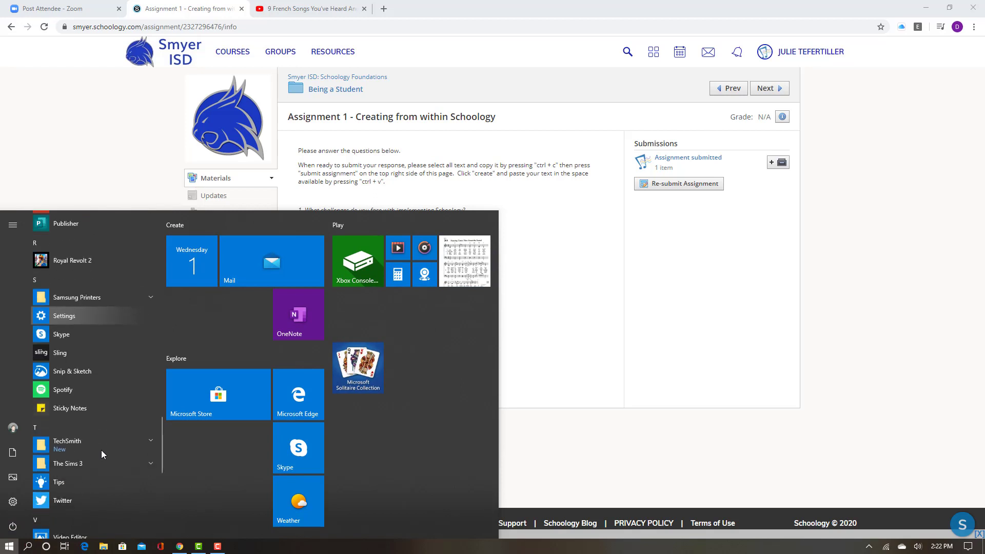
{"action": "scroll", "coordinate": [100, 451], "scroll_direction": "up", "scroll_amount": 3}
{"action": "scroll", "coordinate": [101, 451], "scroll_direction": "up", "scroll_amount": 2}
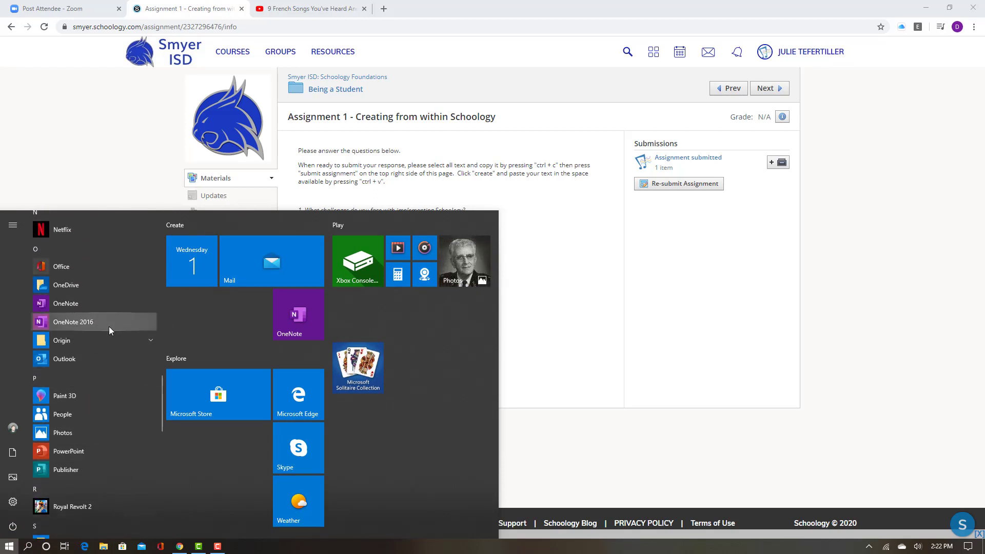
{"action": "scroll", "coordinate": [104, 310], "scroll_direction": "up", "scroll_amount": 1}
{"action": "scroll", "coordinate": [100, 306], "scroll_direction": "up", "scroll_amount": 1}
{"action": "scroll", "coordinate": [95, 305], "scroll_direction": "up", "scroll_amount": 1}
{"action": "scroll", "coordinate": [94, 306], "scroll_direction": "down", "scroll_amount": 4}
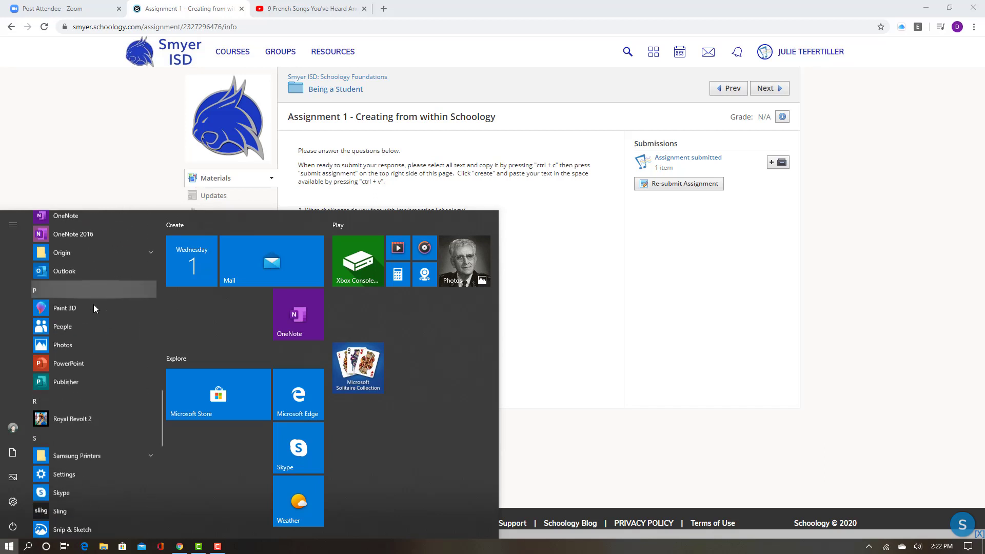
{"action": "scroll", "coordinate": [94, 305], "scroll_direction": "down", "scroll_amount": 3}
{"action": "scroll", "coordinate": [94, 303], "scroll_direction": "down", "scroll_amount": 3}
{"action": "scroll", "coordinate": [92, 306], "scroll_direction": "down", "scroll_amount": 3}
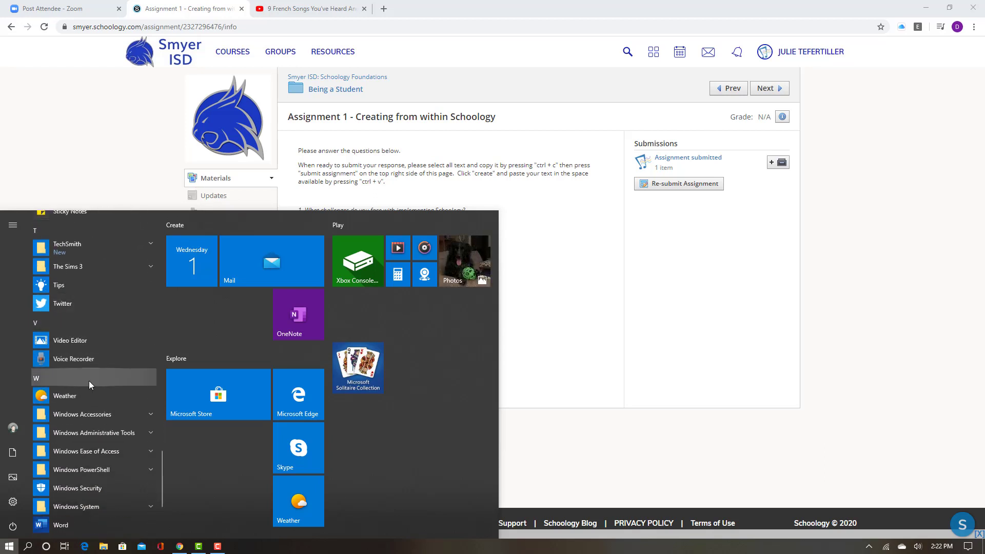
{"action": "left_click", "coordinate": [84, 521]}
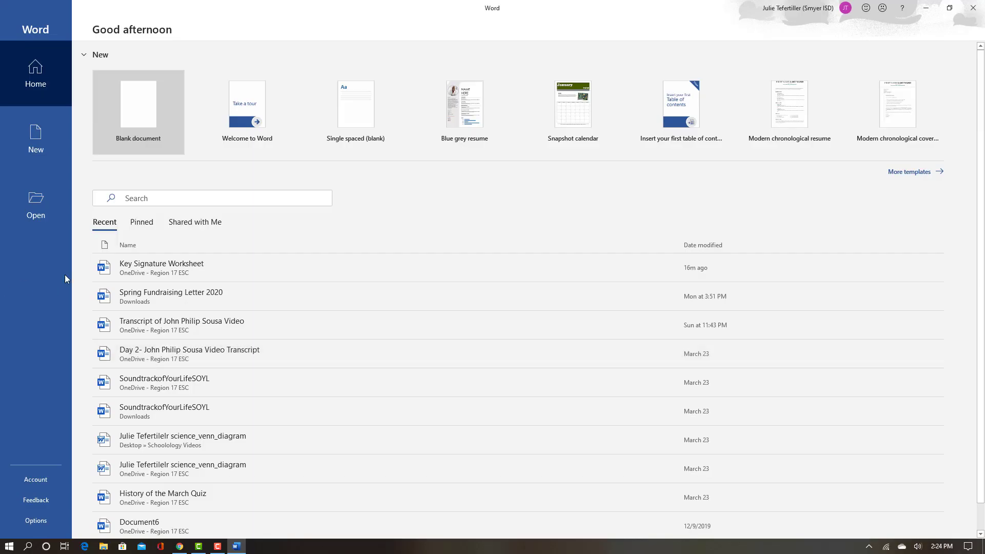
- Create a blank Word document and paste in the two copied questions
{"action": "left_click", "coordinate": [150, 104]}
{"action": "left_click", "coordinate": [132, 109]}
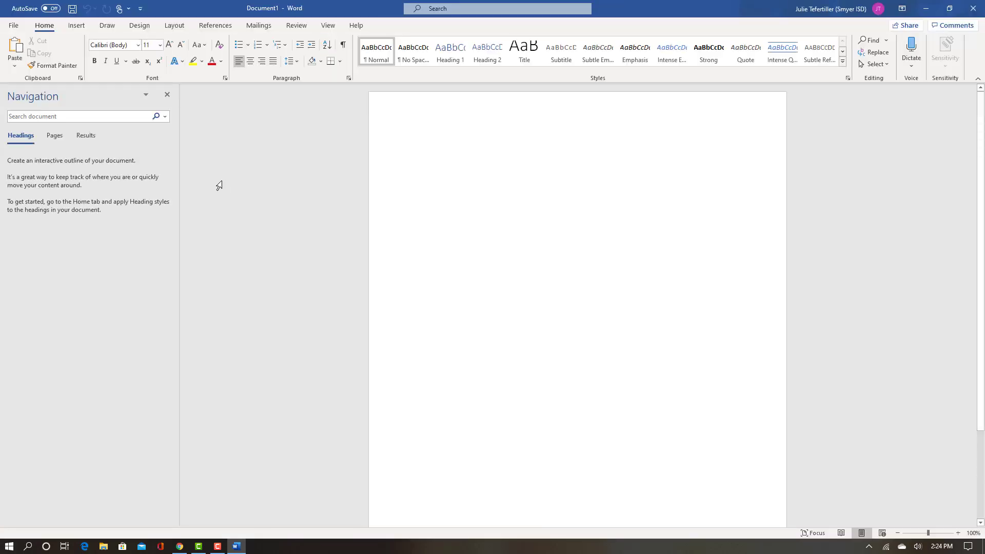
{"action": "right_click", "coordinate": [220, 186]}
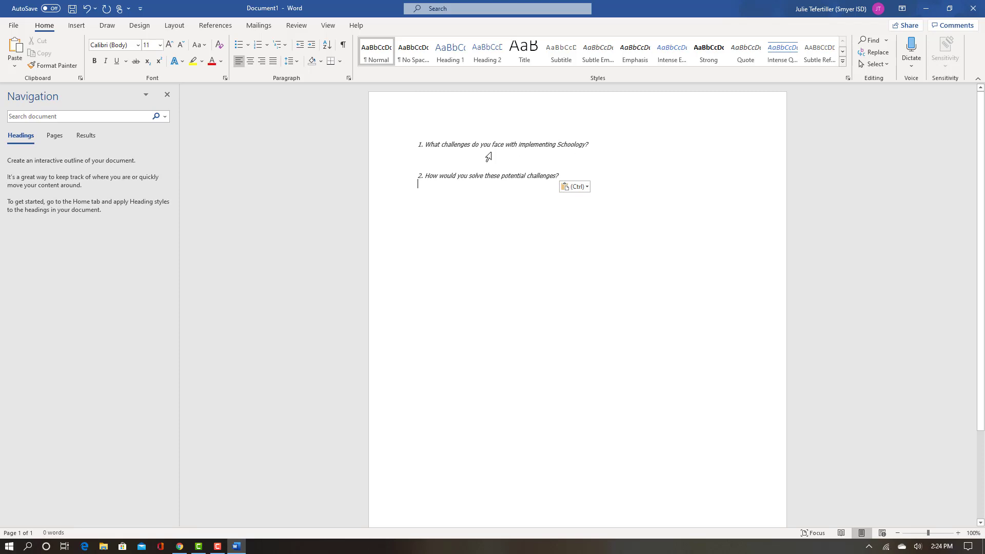
- Answer the questions with 'Blah Blah Blah Answer' and 'With thought and time!'
{"action": "left_click", "coordinate": [487, 161]}
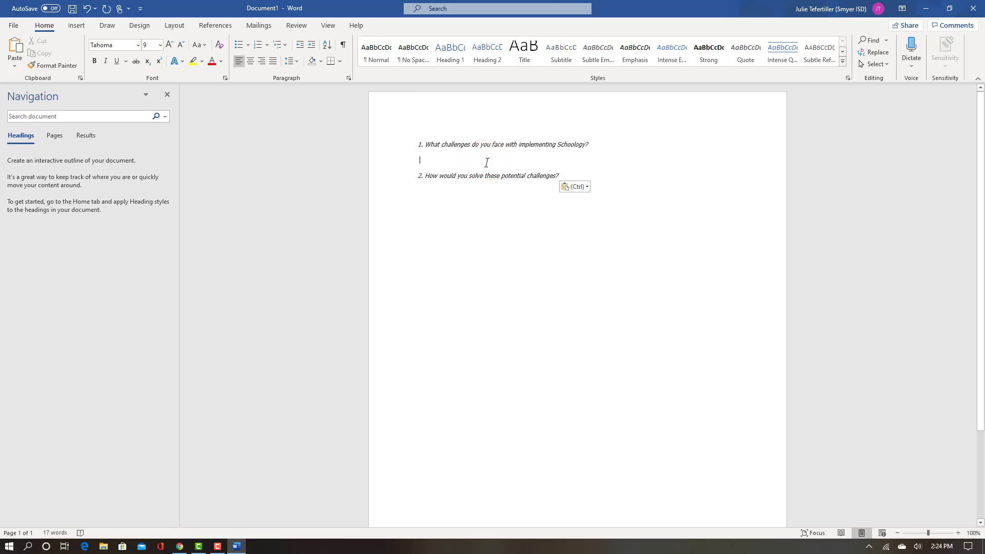
{"action": "type", "text": "Blah Blah Blah Answer"}
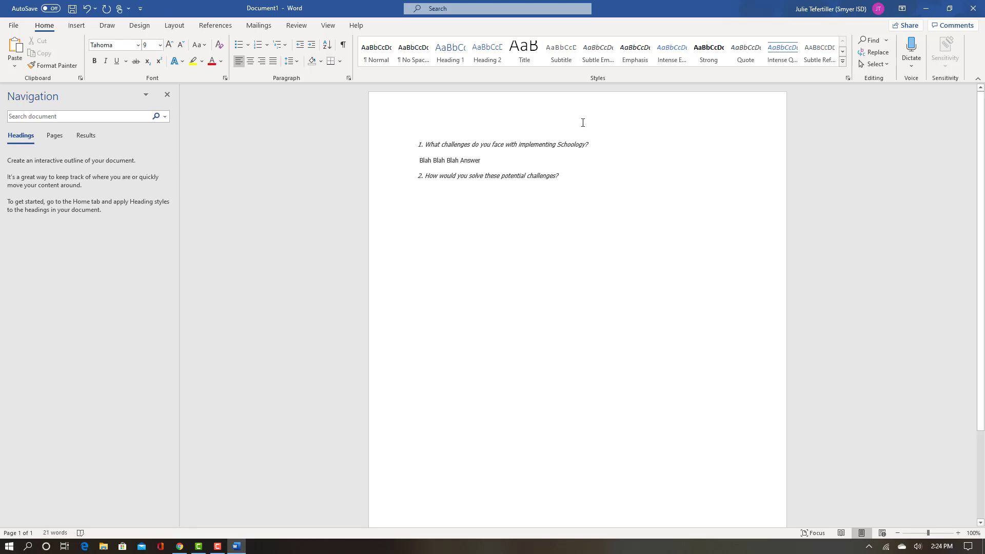
{"action": "left_click", "coordinate": [478, 199]}
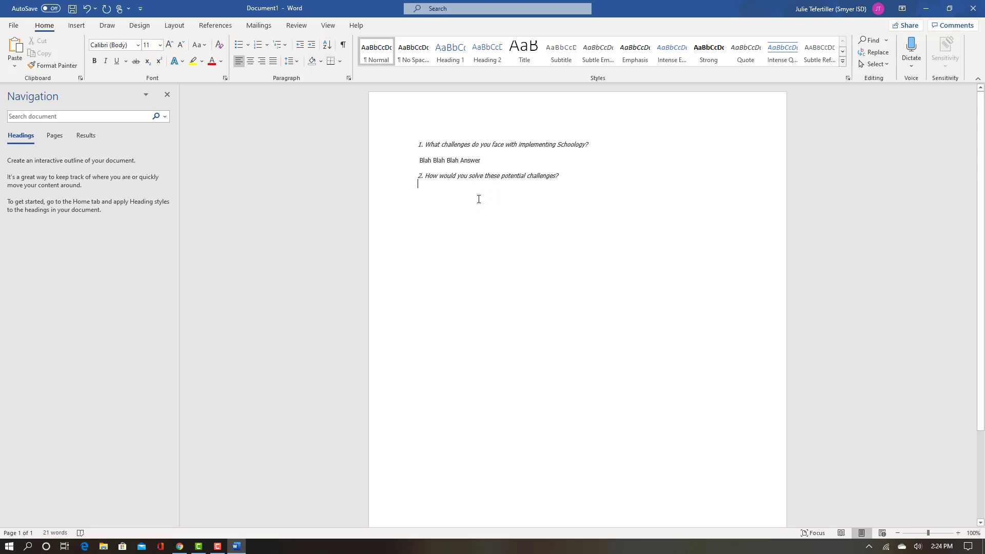
{"action": "type", "text": "w"}
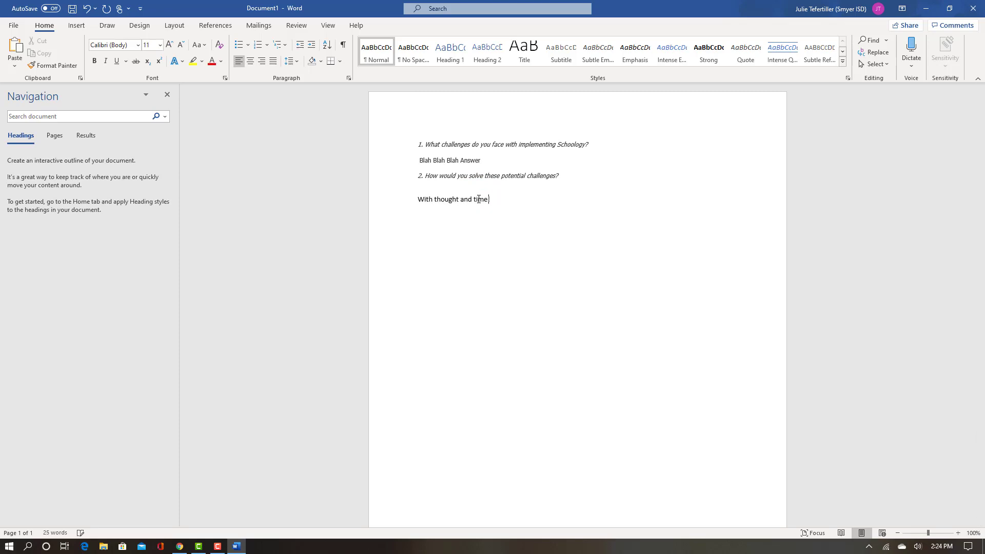
- Save the Word document as 'Practice Assignment' in This PC > Documents
{"action": "left_click", "coordinate": [13, 25]}
{"action": "left_click", "coordinate": [27, 144]}
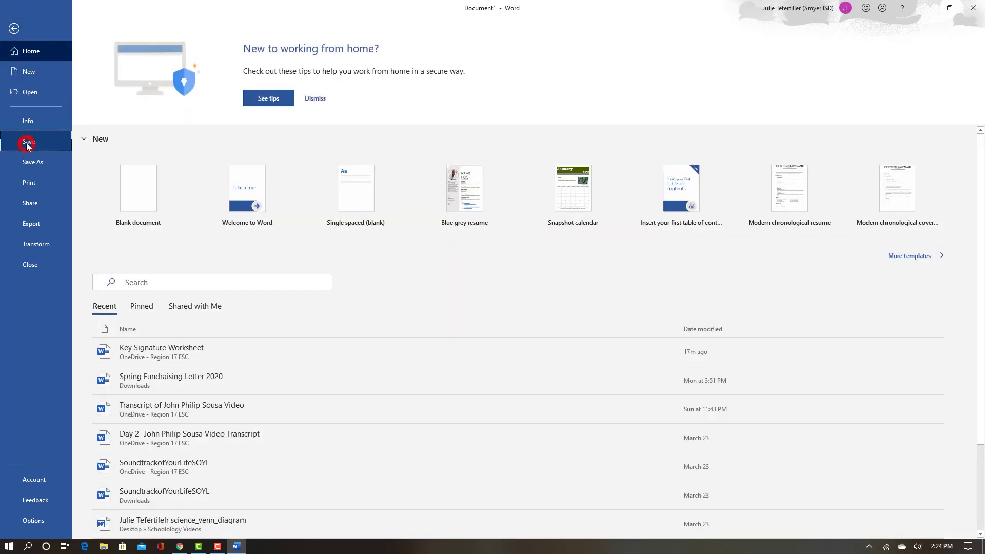
{"action": "left_click", "coordinate": [28, 161]}
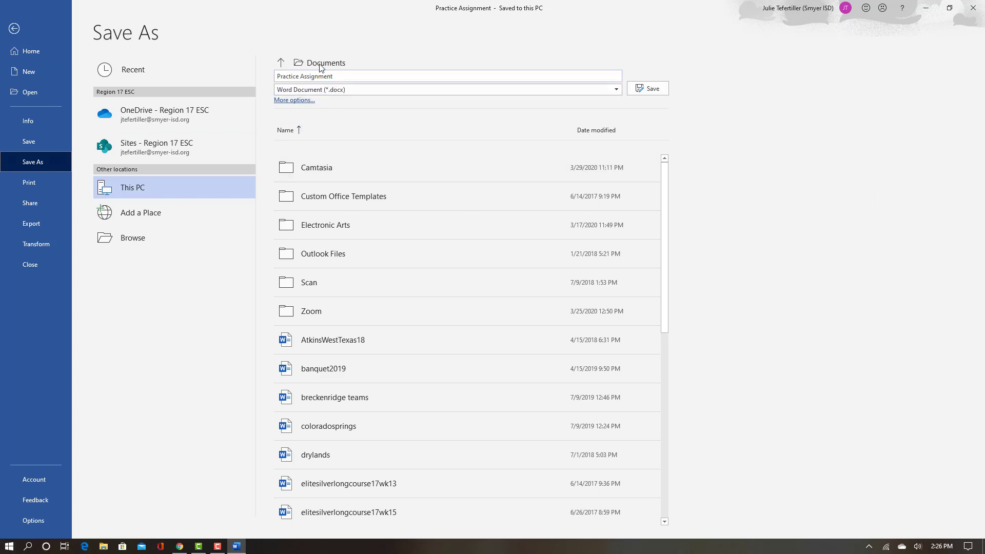
{"action": "left_click", "coordinate": [297, 60]}
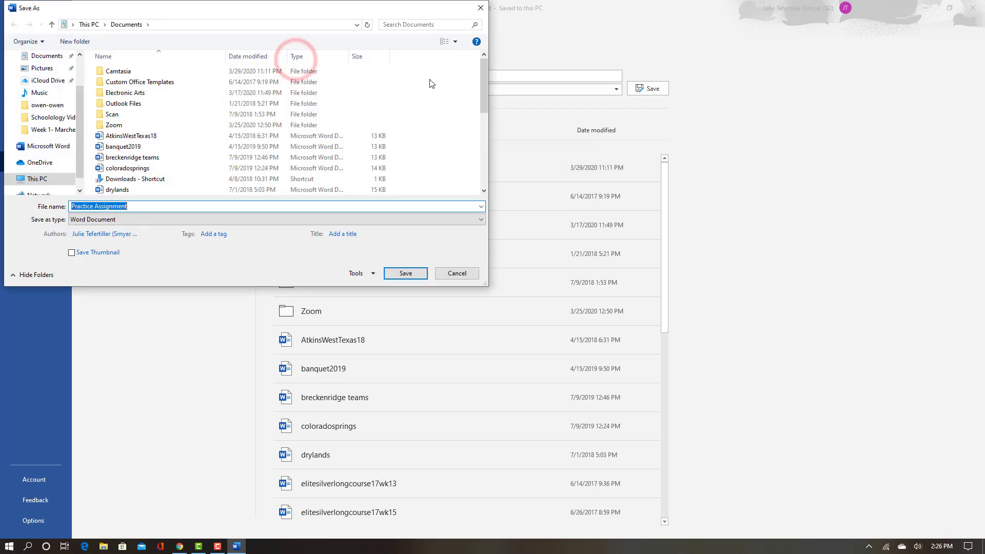
{"action": "left_click", "coordinate": [396, 277]}
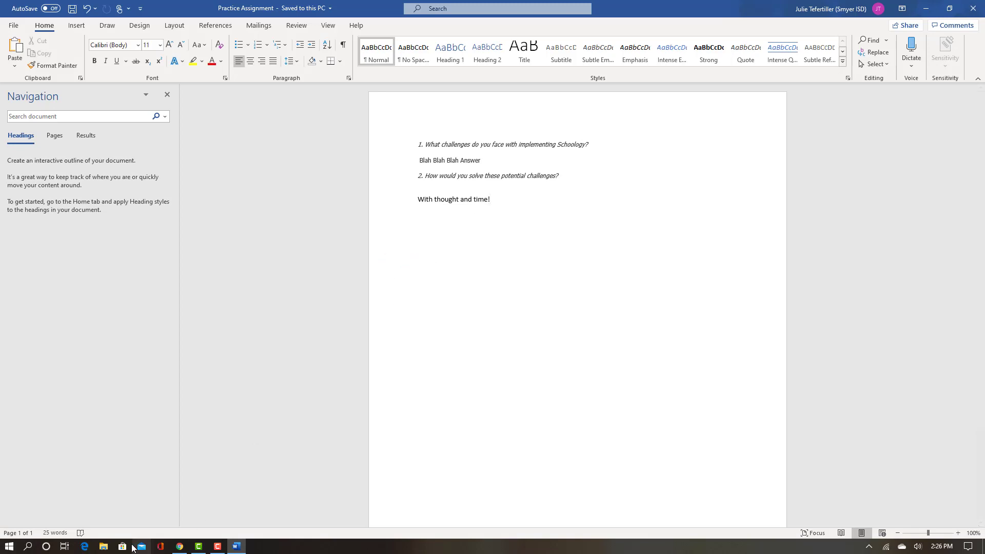
- Attach Practice Assignment.docx from Documents to Assignment 1 and submit it
{"action": "left_click", "coordinate": [926, 4]}
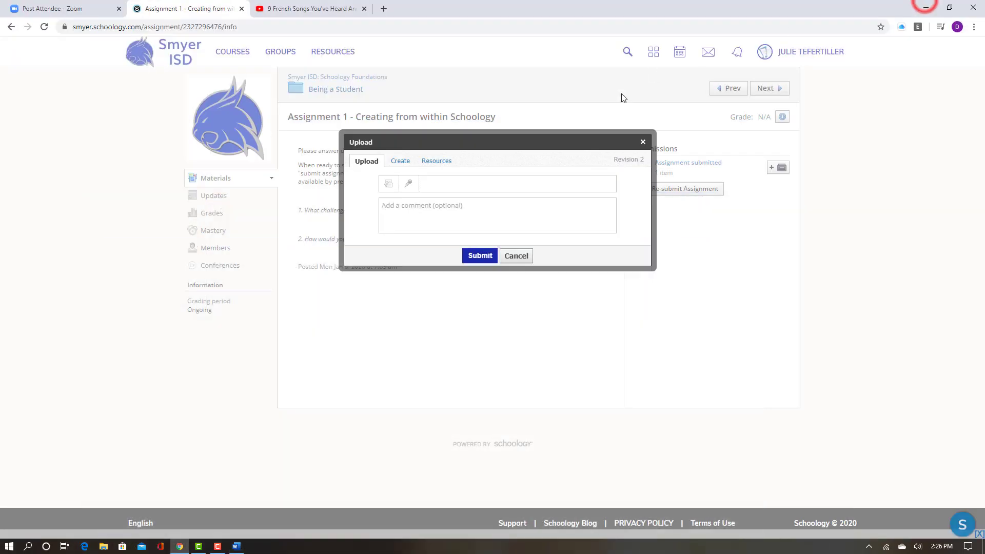
{"action": "left_click", "coordinate": [389, 186]}
{"action": "left_click", "coordinate": [54, 101]}
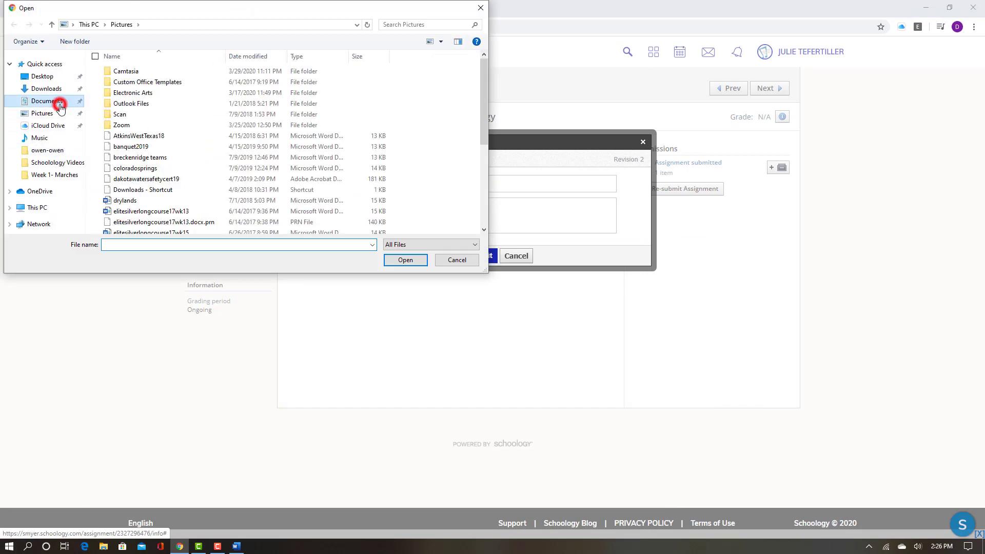
{"action": "scroll", "coordinate": [216, 130], "scroll_direction": "down", "scroll_amount": 4}
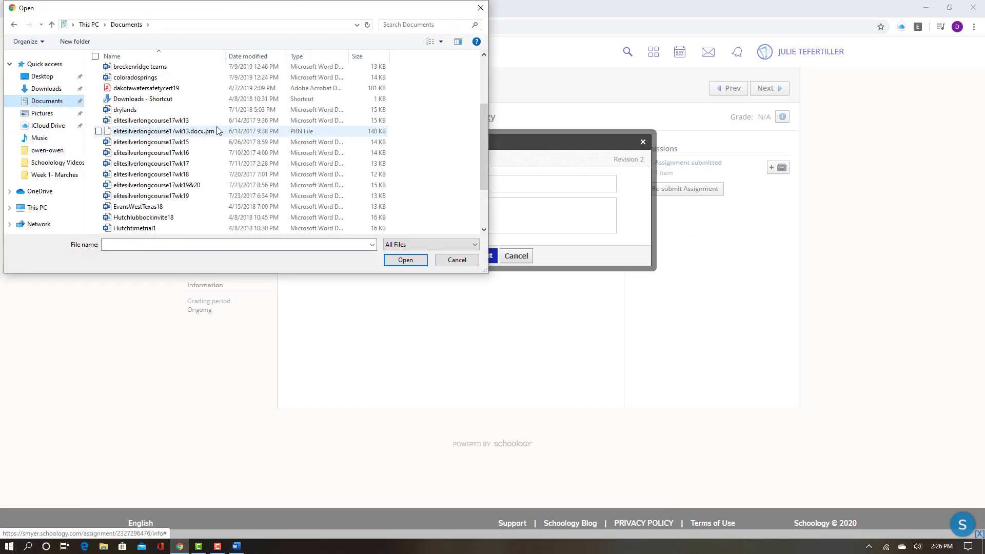
{"action": "left_click", "coordinate": [175, 219]}
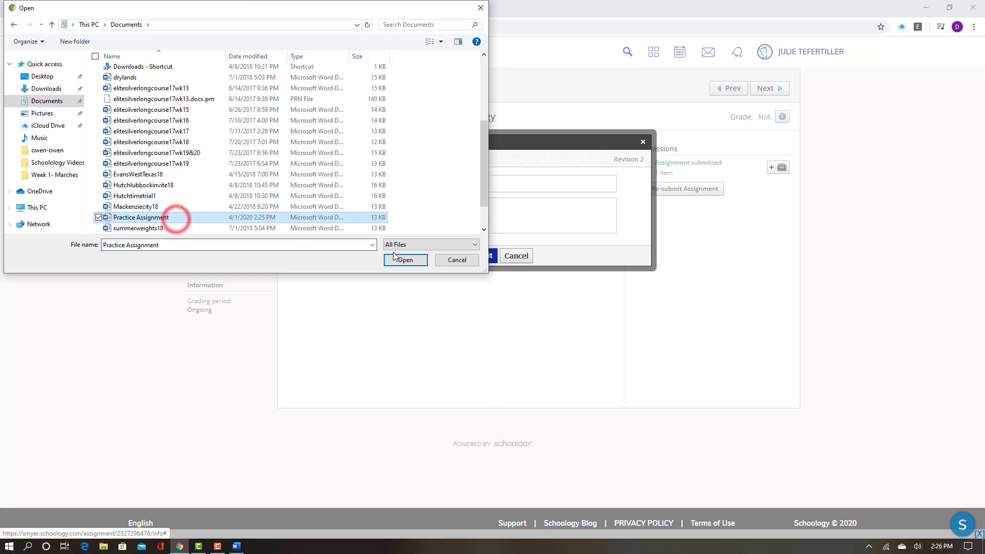
{"action": "left_click", "coordinate": [417, 261]}
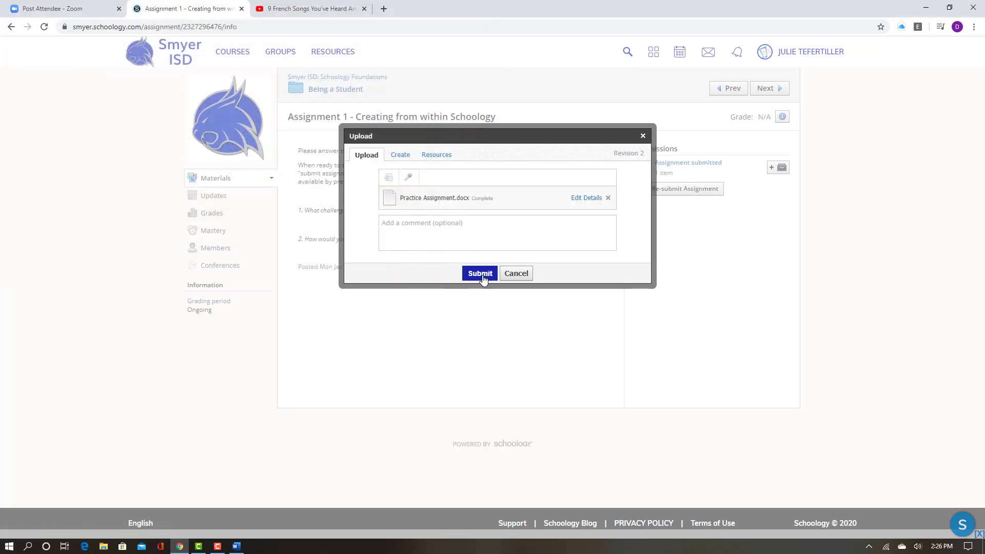
{"action": "left_click", "coordinate": [643, 137]}
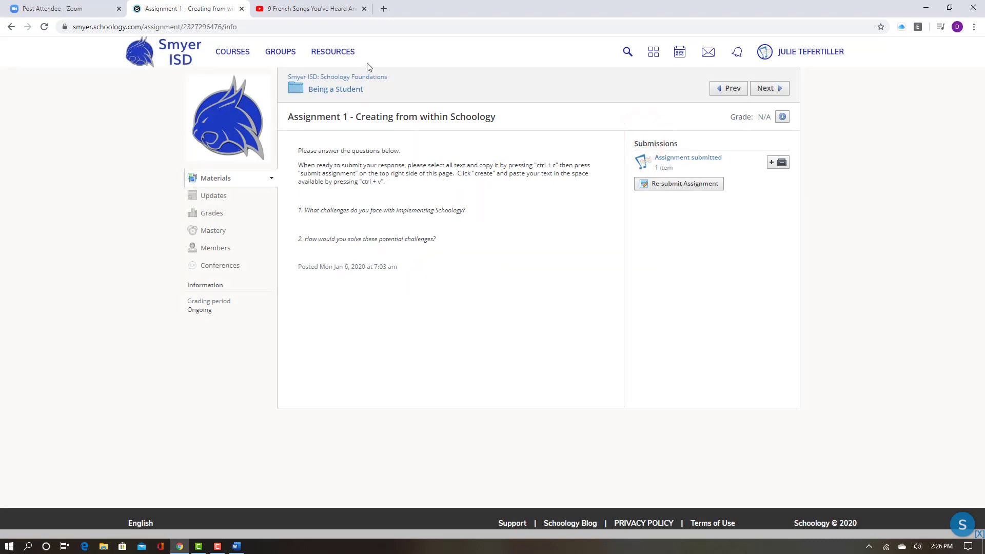
- Follow the Being a Student breadcrumb and scroll the course Materials to see it marked Complete
{"action": "left_click", "coordinate": [357, 91]}
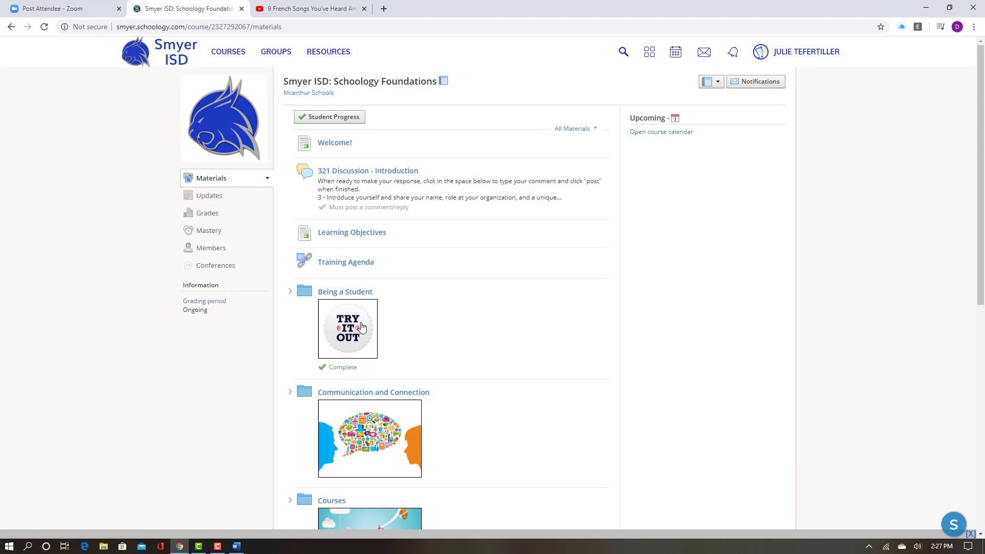
{"action": "scroll", "coordinate": [362, 327], "scroll_direction": "down", "scroll_amount": 1}
{"action": "scroll", "coordinate": [356, 322], "scroll_direction": "down", "scroll_amount": 2}
{"action": "scroll", "coordinate": [352, 319], "scroll_direction": "down", "scroll_amount": 6}
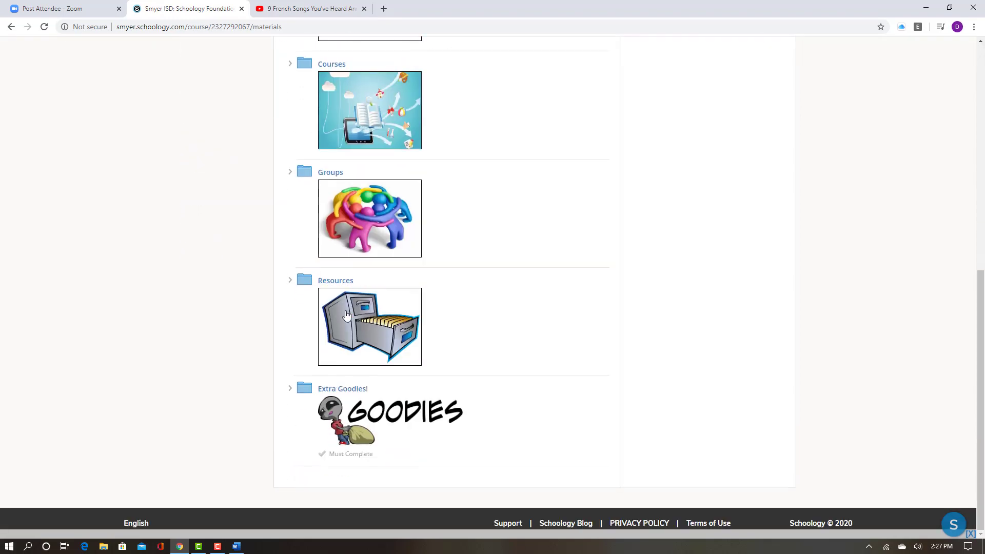
{"action": "scroll", "coordinate": [346, 315], "scroll_direction": "up", "scroll_amount": 4}
{"action": "scroll", "coordinate": [344, 317], "scroll_direction": "up", "scroll_amount": 4}
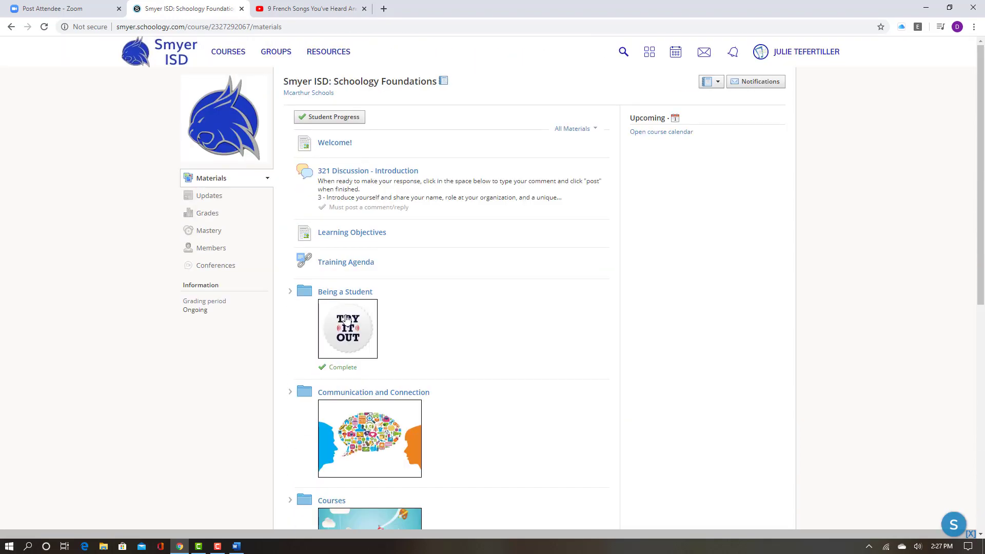